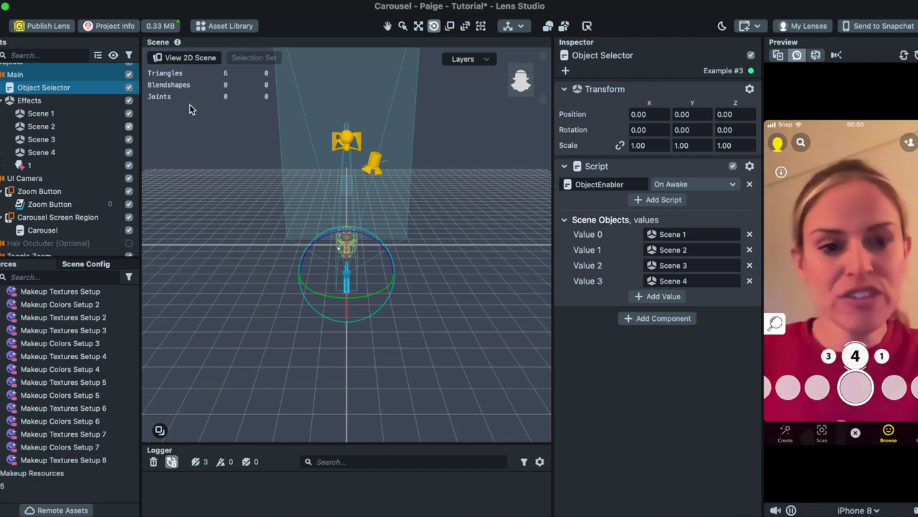
Inspect the Zoom Button and Hair Occluder objects, then the Toggle Zoom orthographic camera's settings.
scroll(36, 138, up, 1)
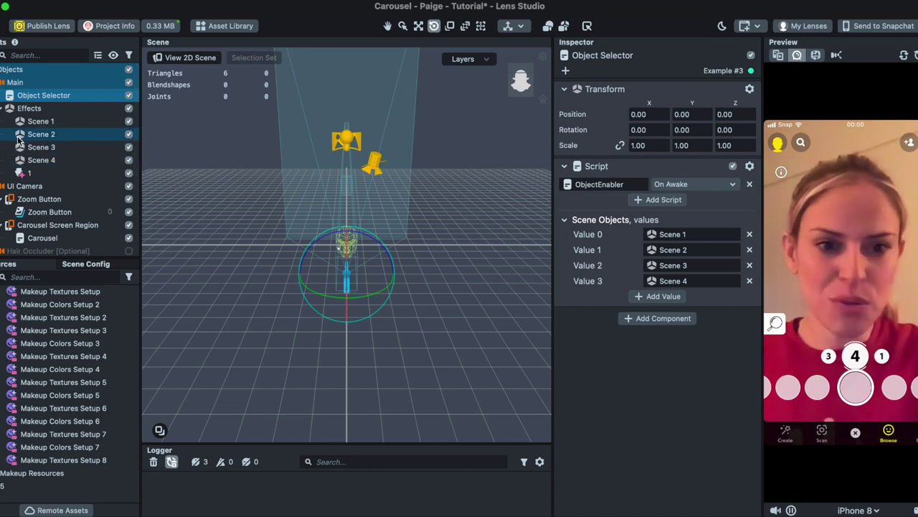
click(21, 202)
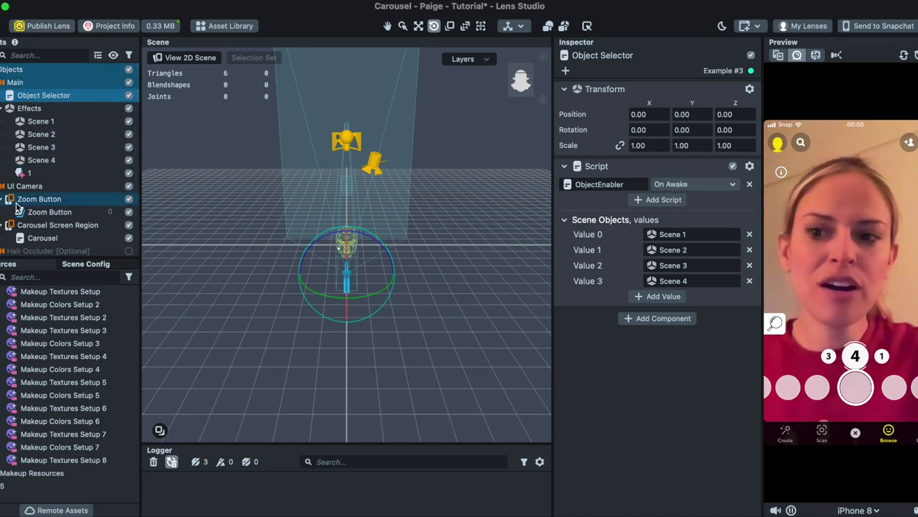
scroll(22, 205, down, 2)
click(36, 204)
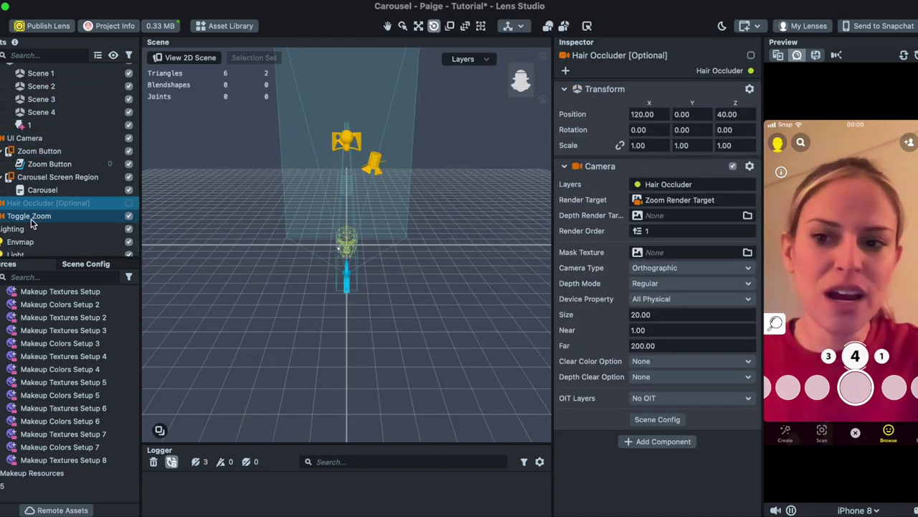
click(35, 216)
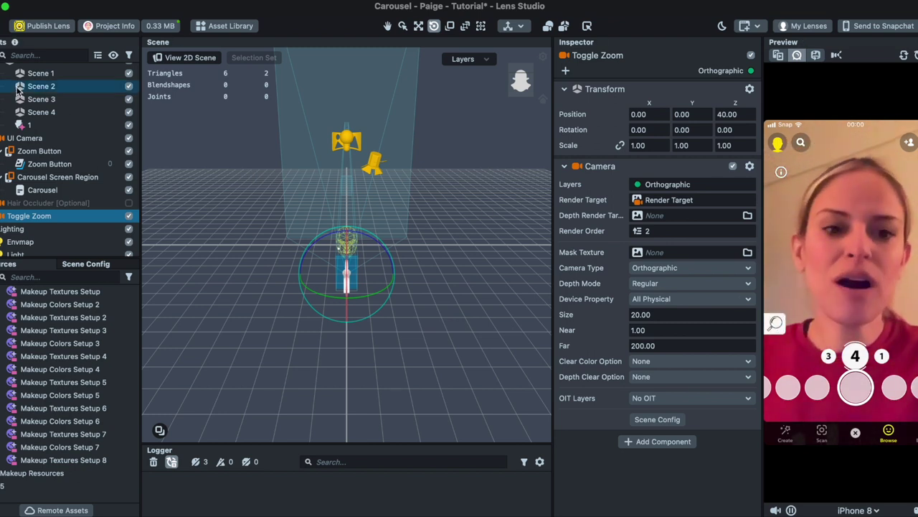
scroll(68, 112, up, 3)
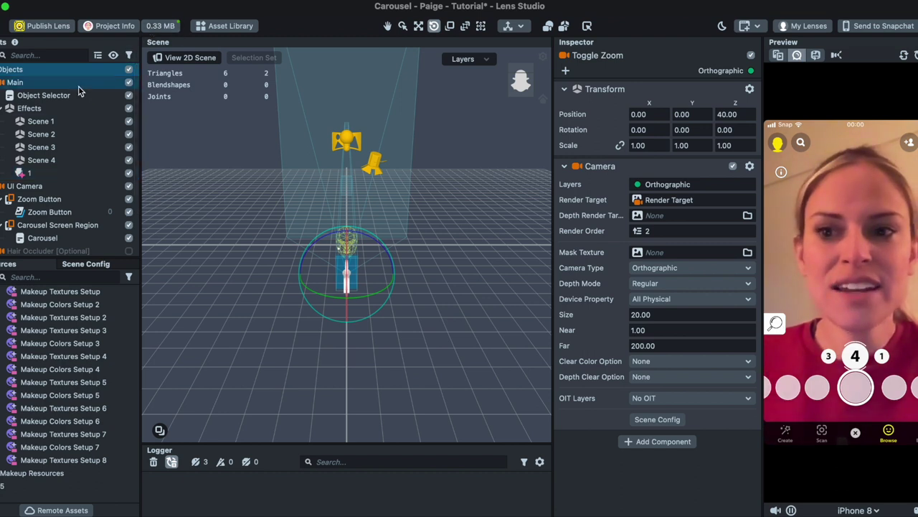
Reset the editor panels to Window > Panels > Default Layout.
click(190, 0)
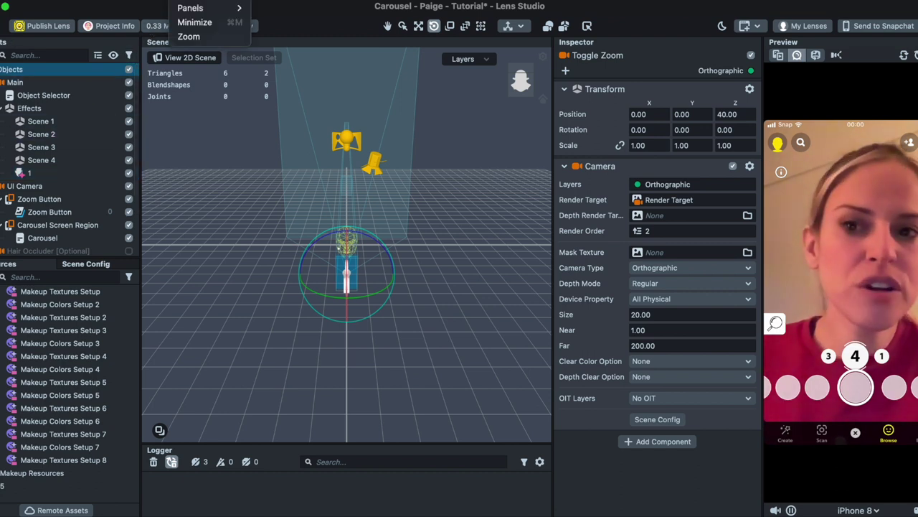
mouse_move(208, 8)
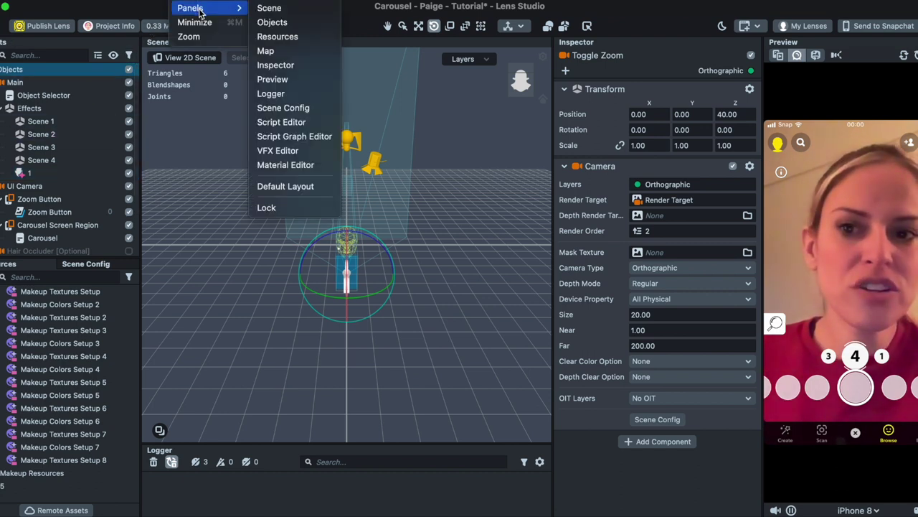
click(261, 188)
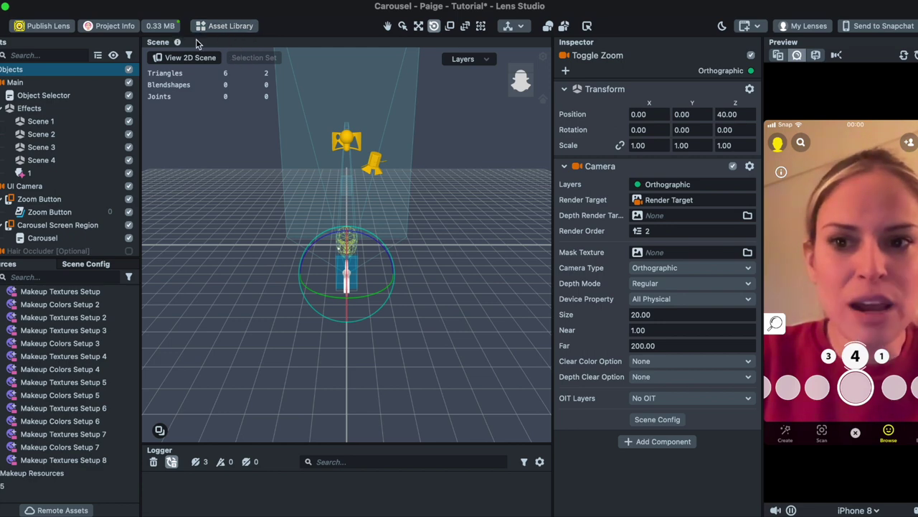
Search the Asset Library for 'makeup', import the 3D Makeup Helper pack, and close the library.
click(213, 30)
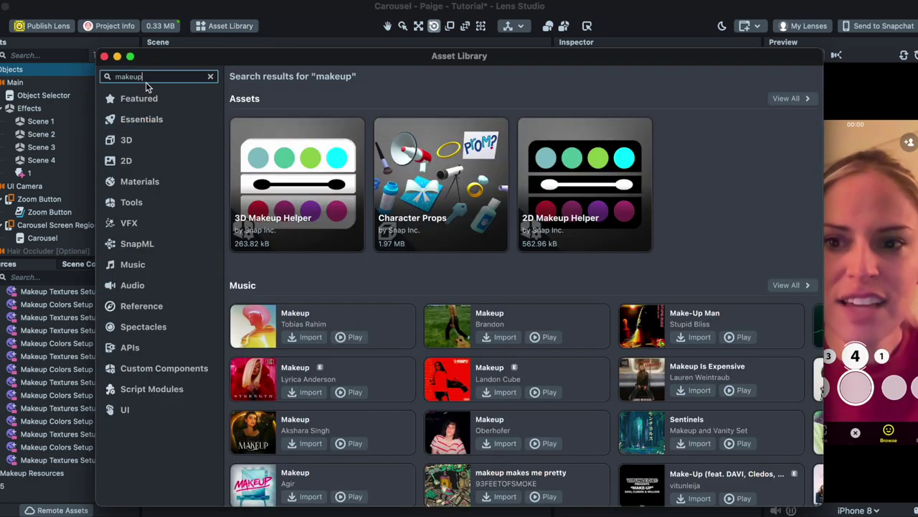
mouse_move(262, 233)
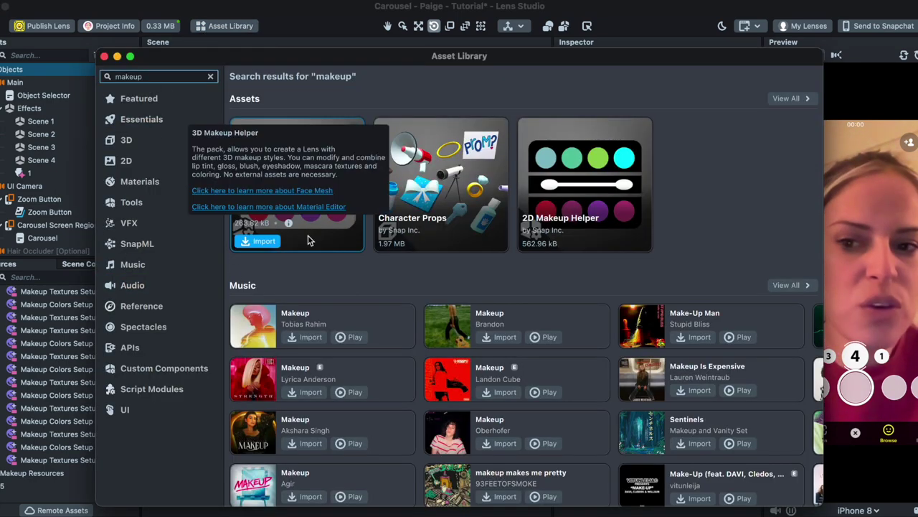
click(264, 241)
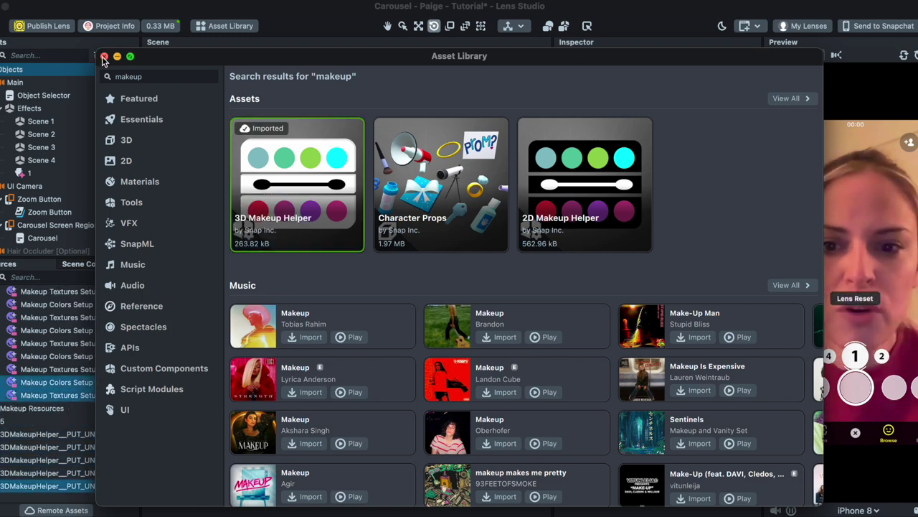
click(104, 56)
click(45, 436)
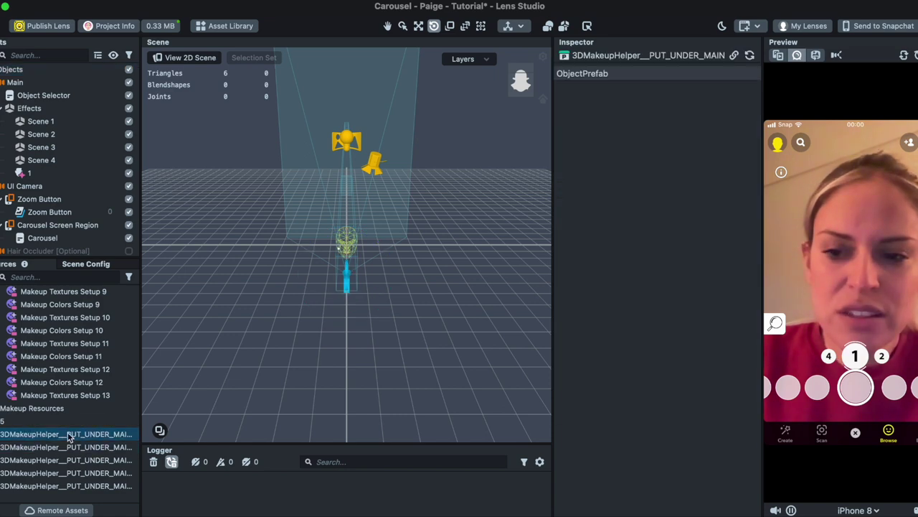
Drag the four 3DMakeupHelper prefabs into Scene 1, Scene 2, Scene 3 and Scene 4.
drag(67, 437, 51, 124)
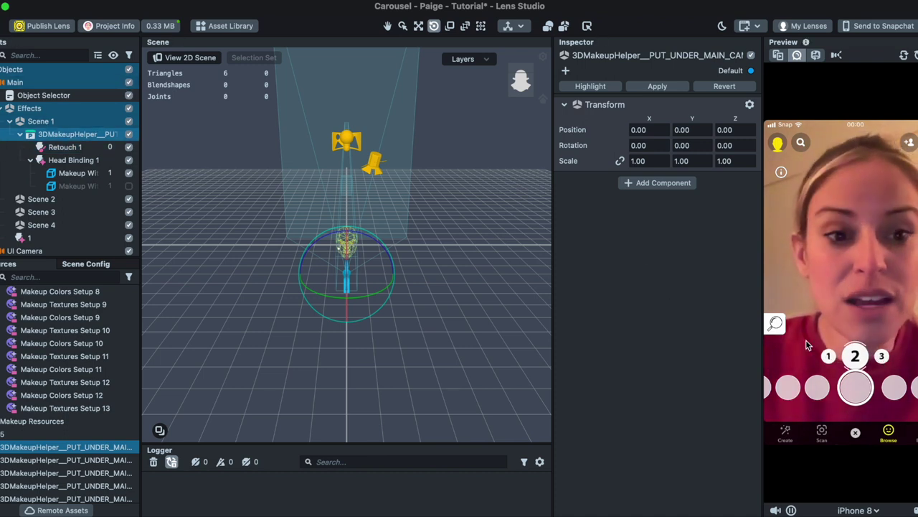
click(64, 459)
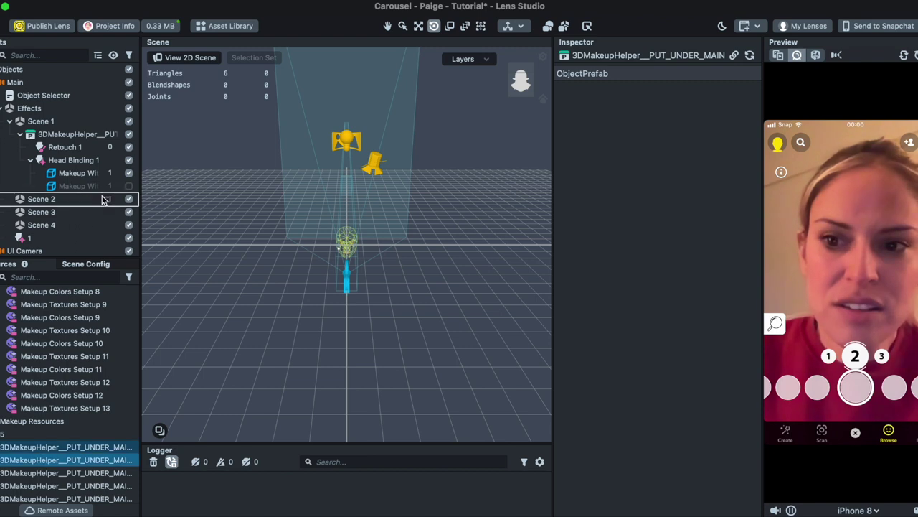
drag(70, 201, 70, 202)
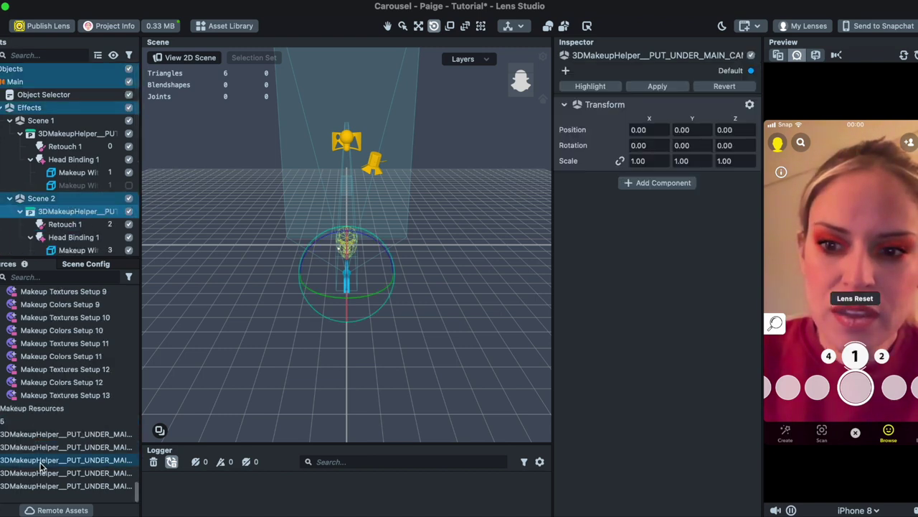
click(29, 461)
drag(27, 465, 53, 93)
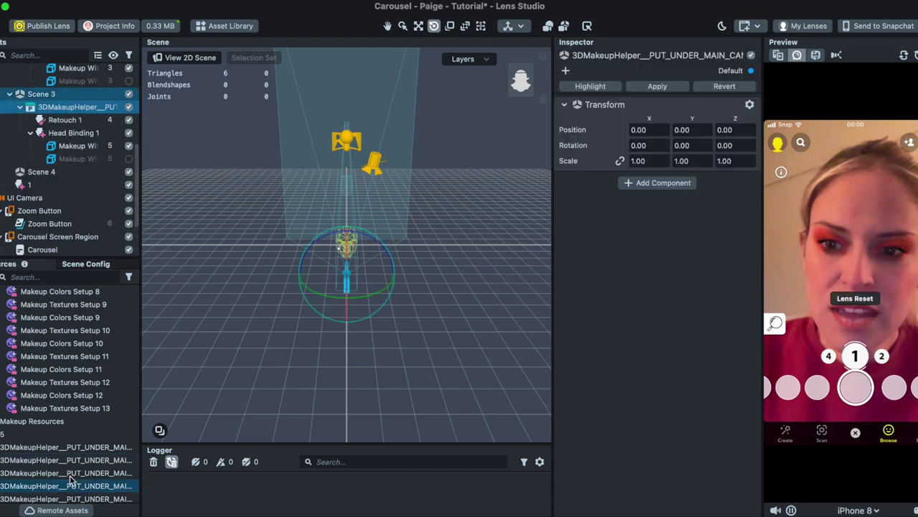
click(35, 473)
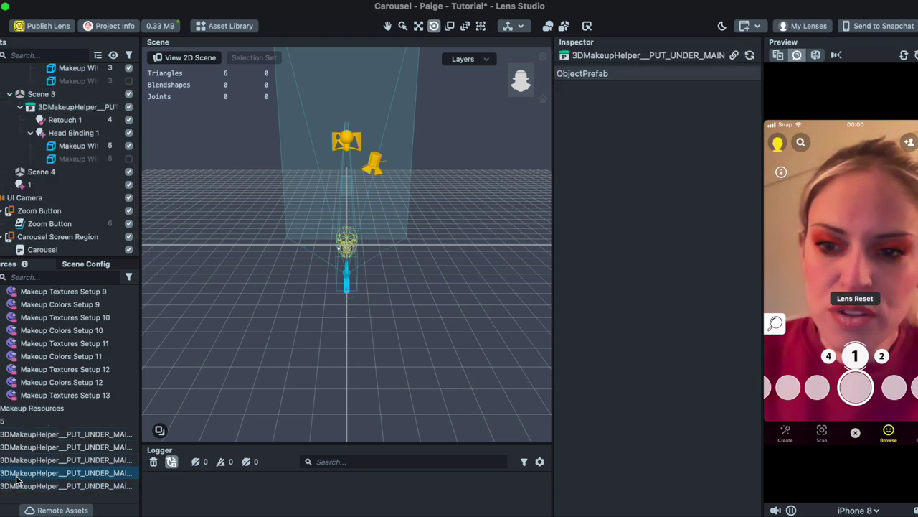
drag(61, 177, 63, 174)
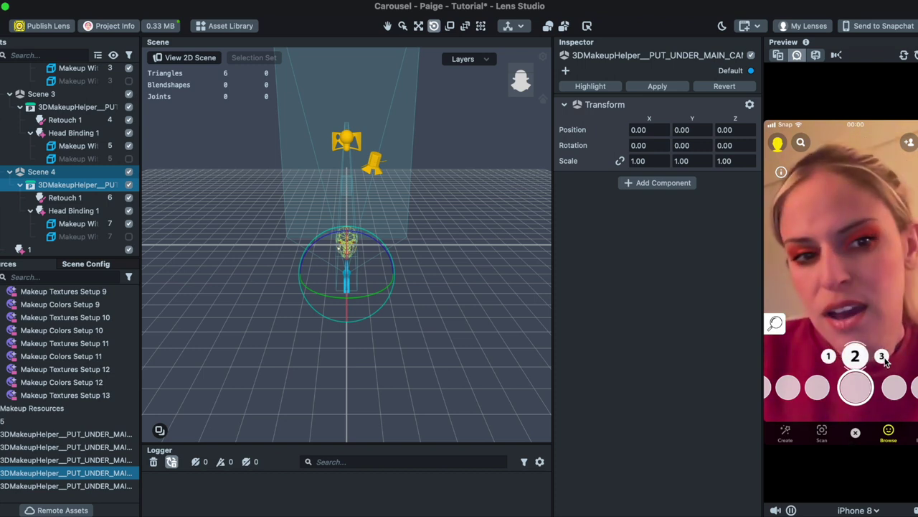
scroll(71, 144, up, 8)
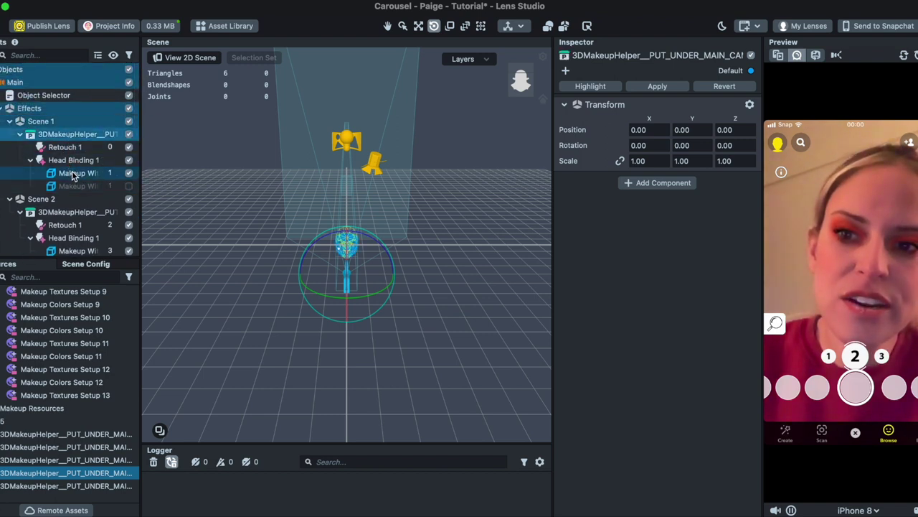
Select Scene 1's Makeup With Masks mesh and bring up its Makeup Colors Setup 8 material.
click(75, 173)
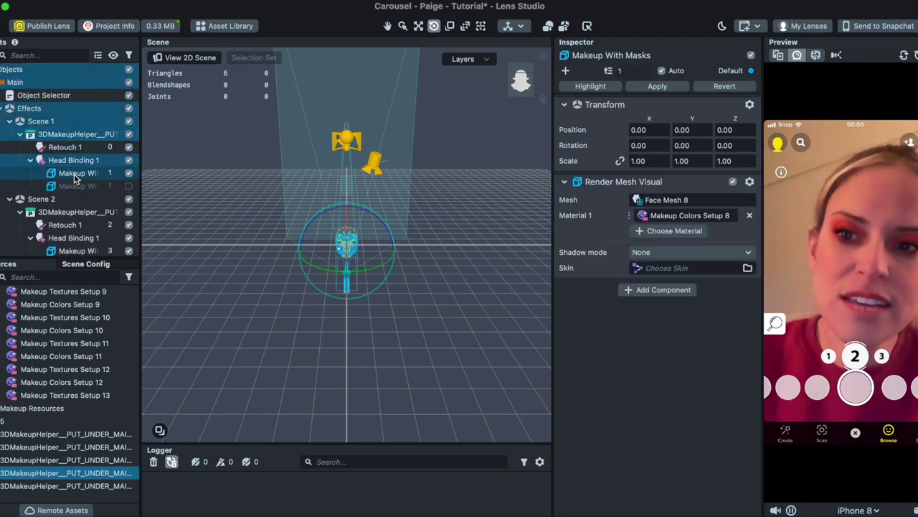
right_click(653, 219)
key(Escape)
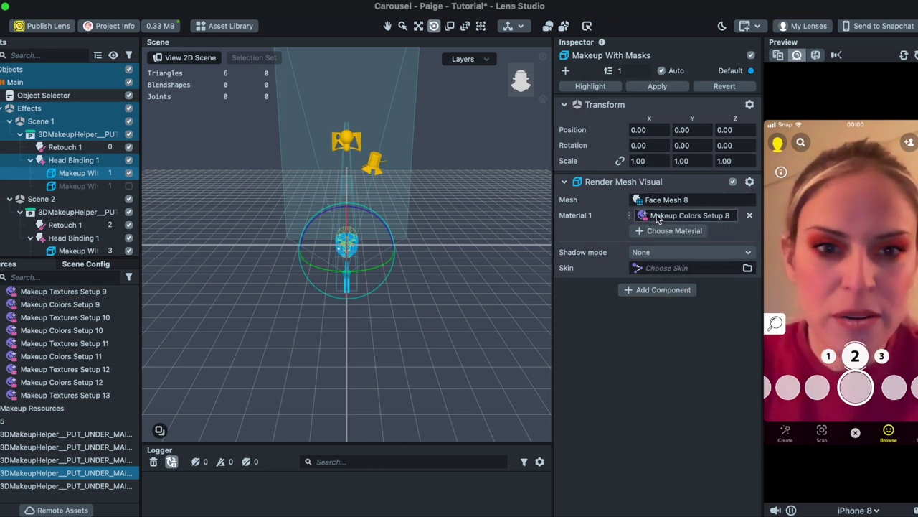
right_click(661, 218)
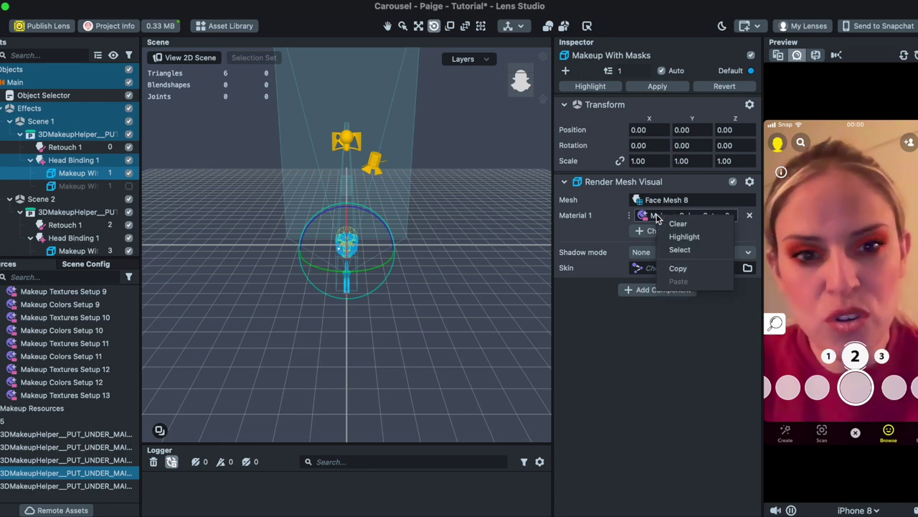
click(678, 249)
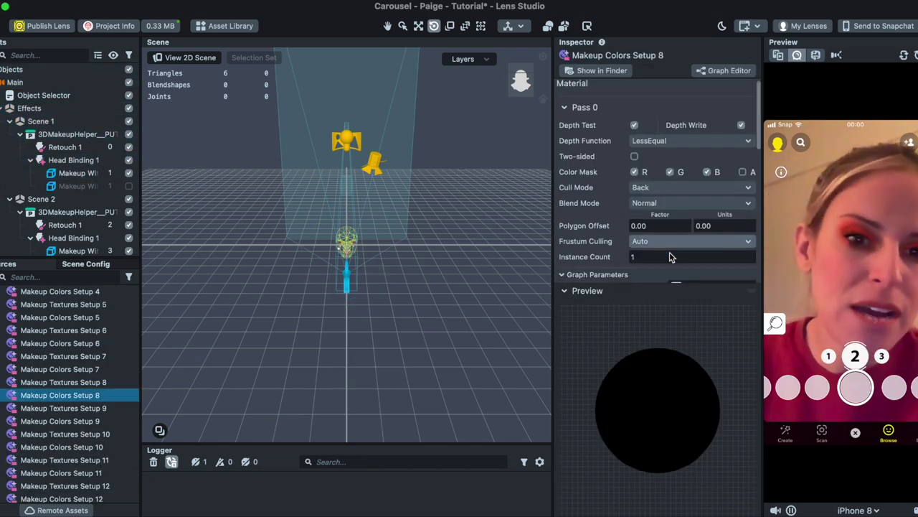
scroll(671, 257, down, 5)
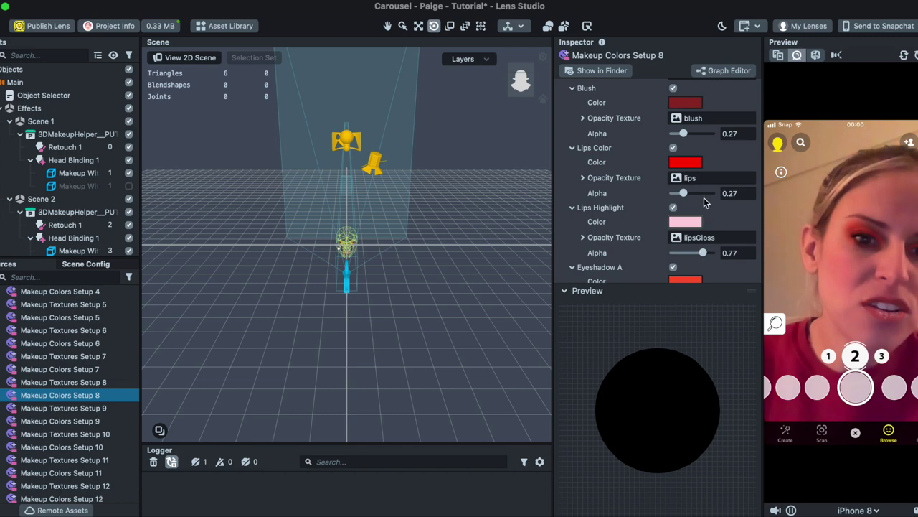
scroll(704, 197, up, 2)
Set the lips colour to black and the blush colour to Lavender.
click(685, 229)
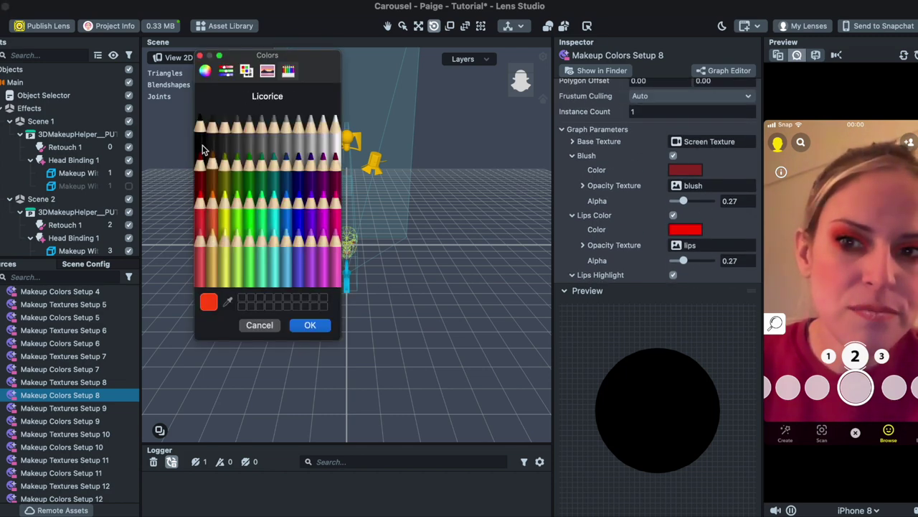
click(315, 327)
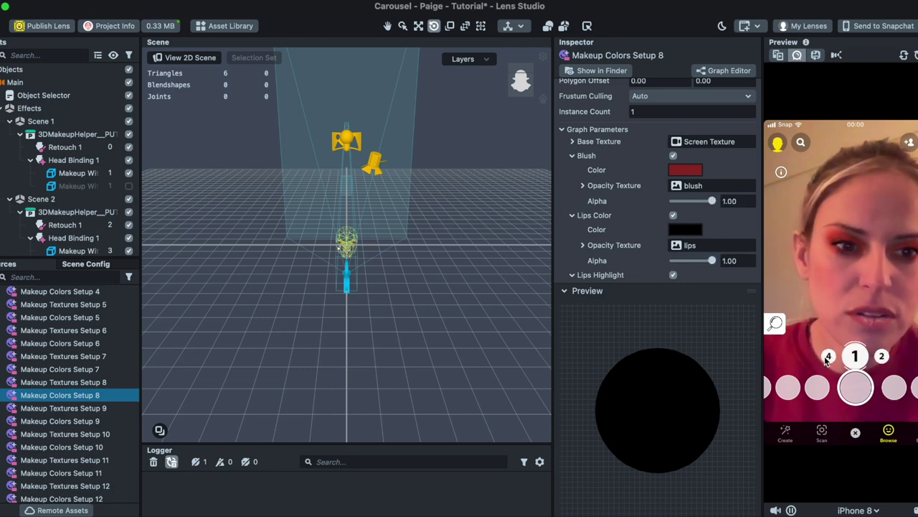
click(685, 169)
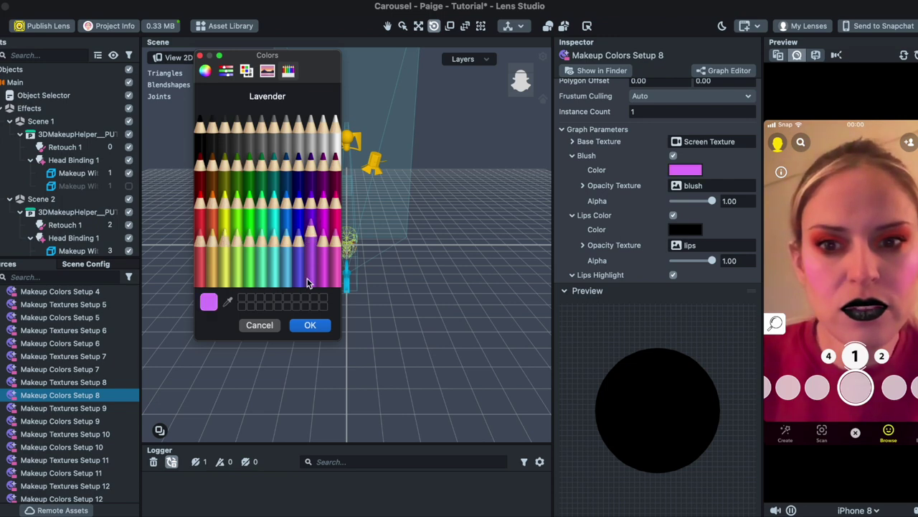
click(310, 324)
scroll(681, 180, down, 3)
Change the lips colour and Eyeshadow A colour to Sky blue.
click(686, 172)
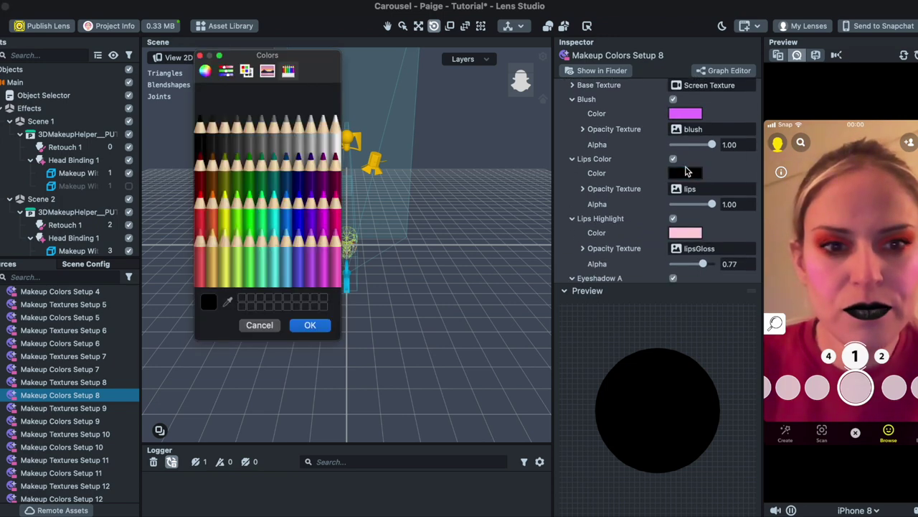
click(274, 224)
click(297, 204)
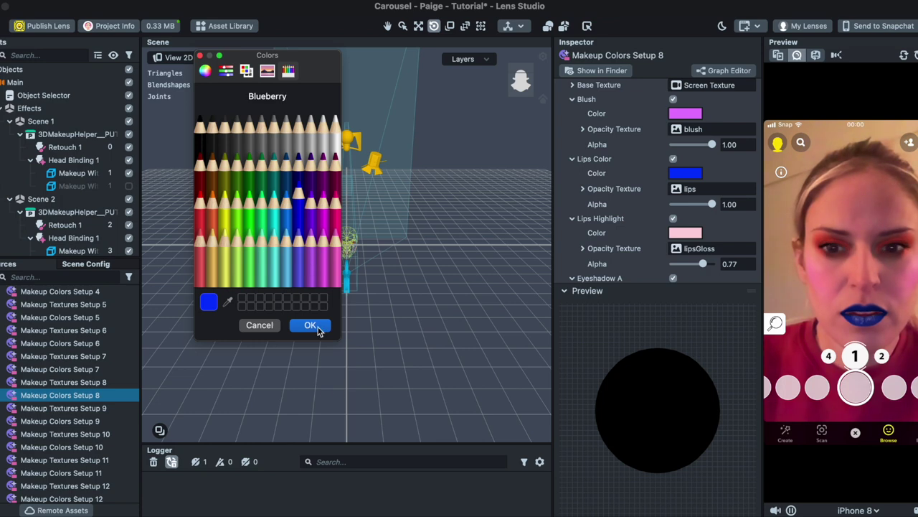
click(288, 240)
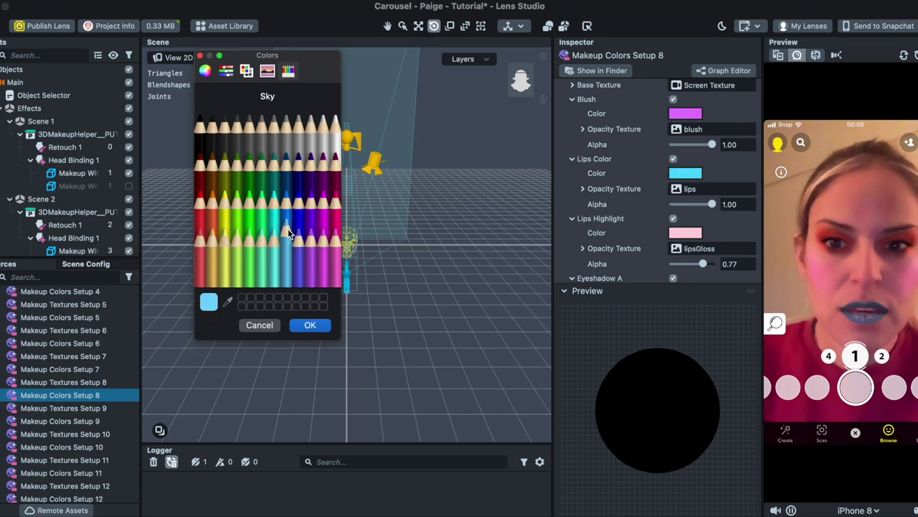
click(319, 327)
scroll(664, 225, down, 3)
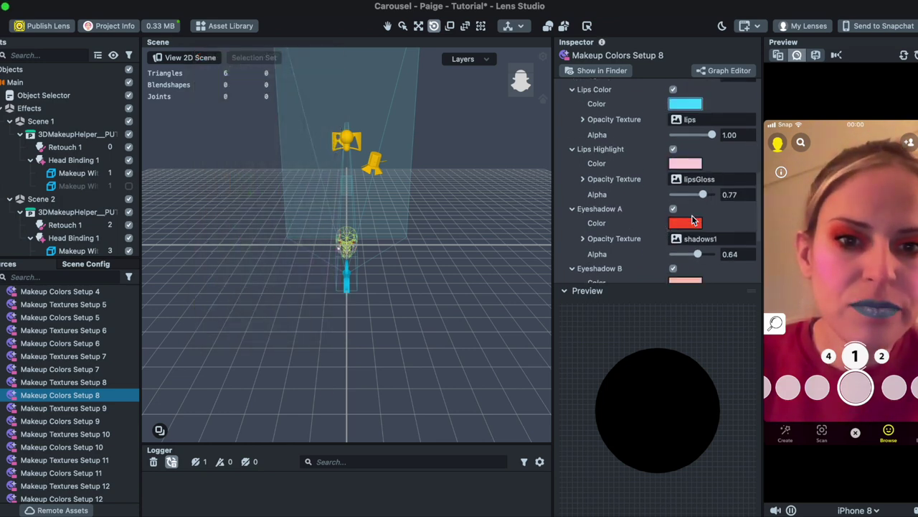
click(686, 222)
click(288, 247)
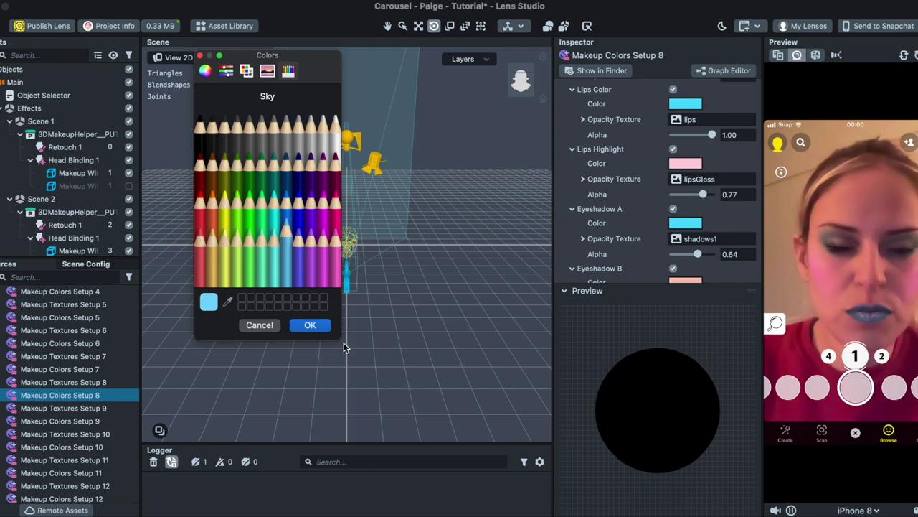
click(310, 325)
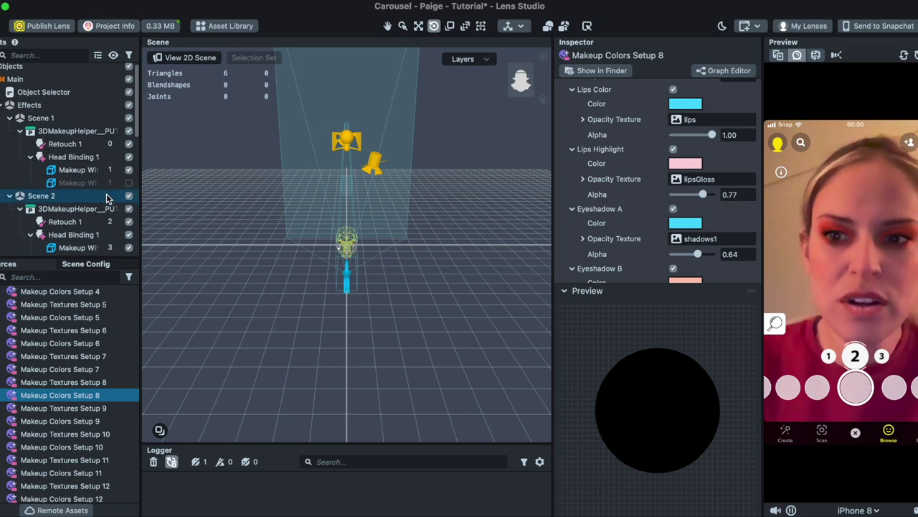
Select Scene 2's Makeup With Masks object and bring up its Makeup Colors Setup 9 material.
click(87, 211)
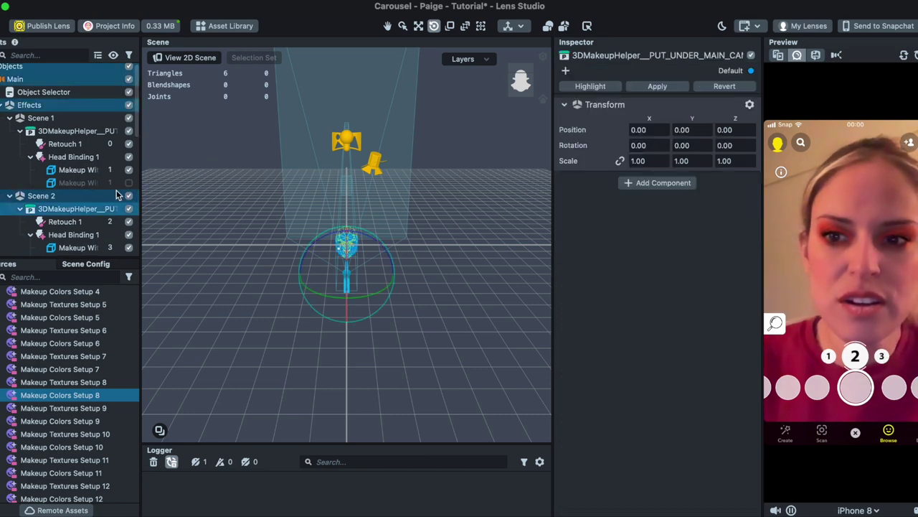
click(78, 247)
scroll(72, 237, down, 3)
right_click(655, 213)
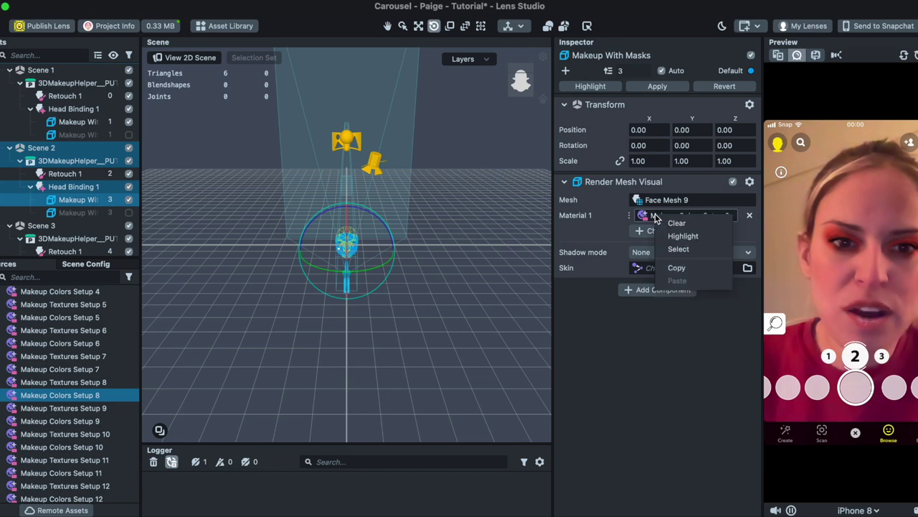
click(680, 246)
scroll(689, 215, down, 5)
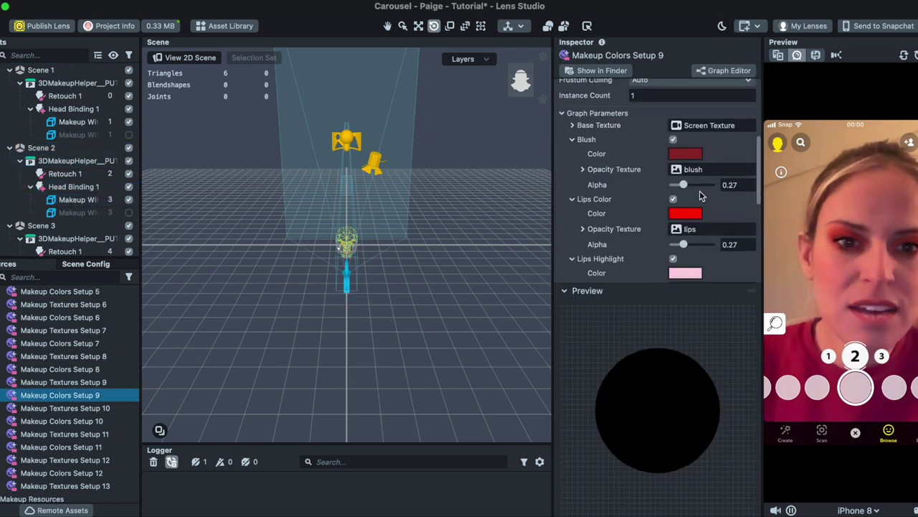
Raise lips alpha to 1.00, and make the blush red at alpha 1.00.
click(685, 214)
drag(683, 243, 753, 237)
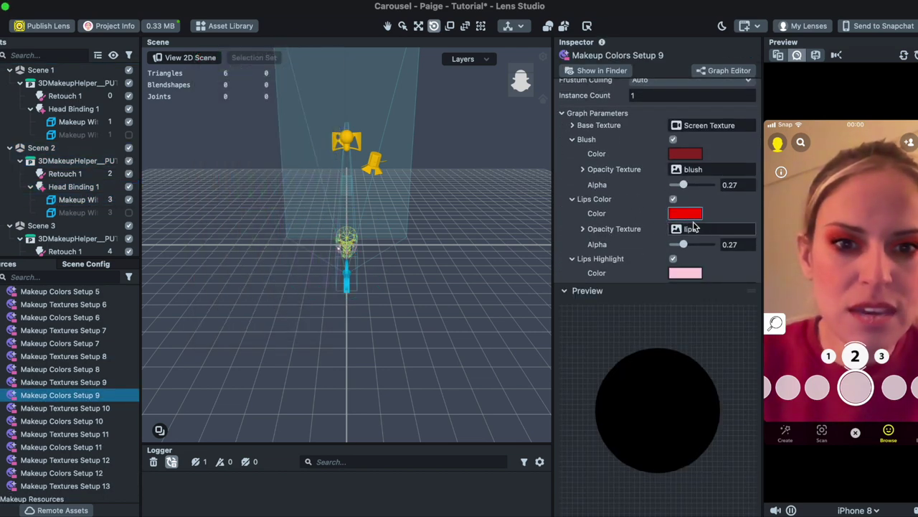
click(690, 153)
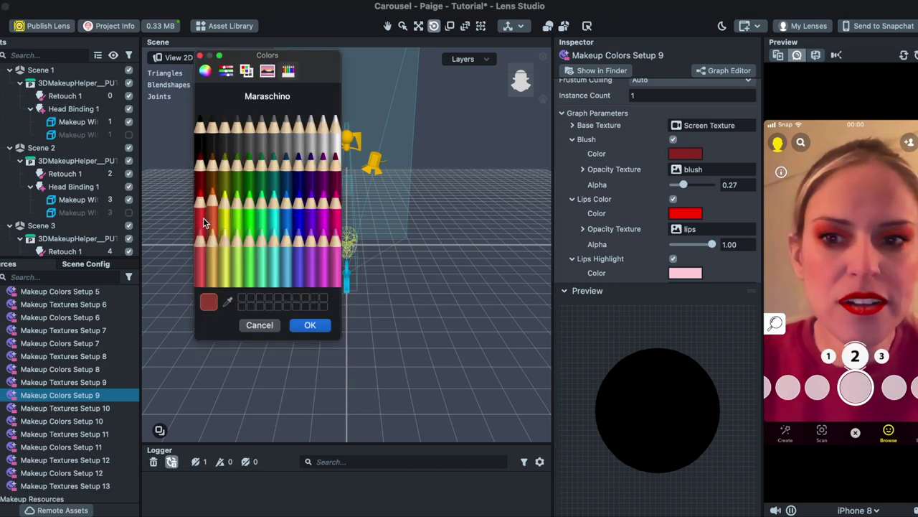
click(310, 325)
drag(683, 184, 714, 184)
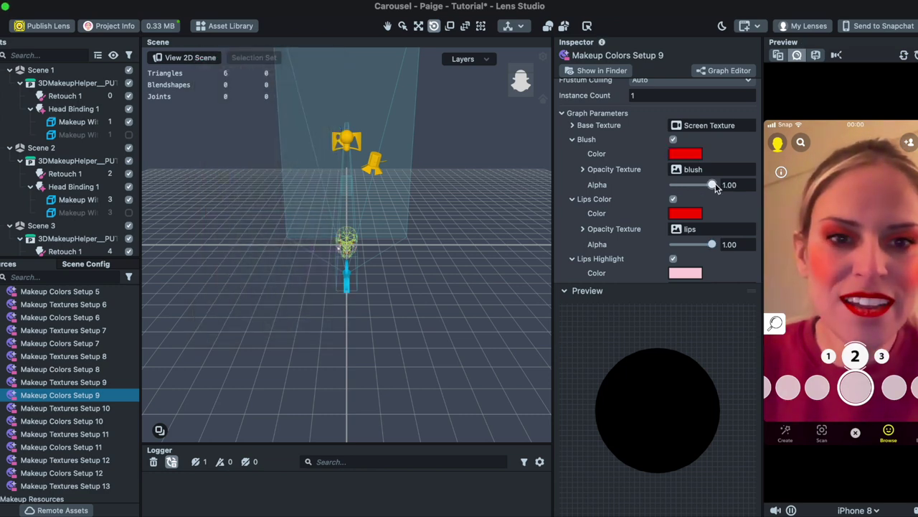
Set Eyeshadow A colour to Moss green.
scroll(711, 191, down, 3)
scroll(675, 216, down, 2)
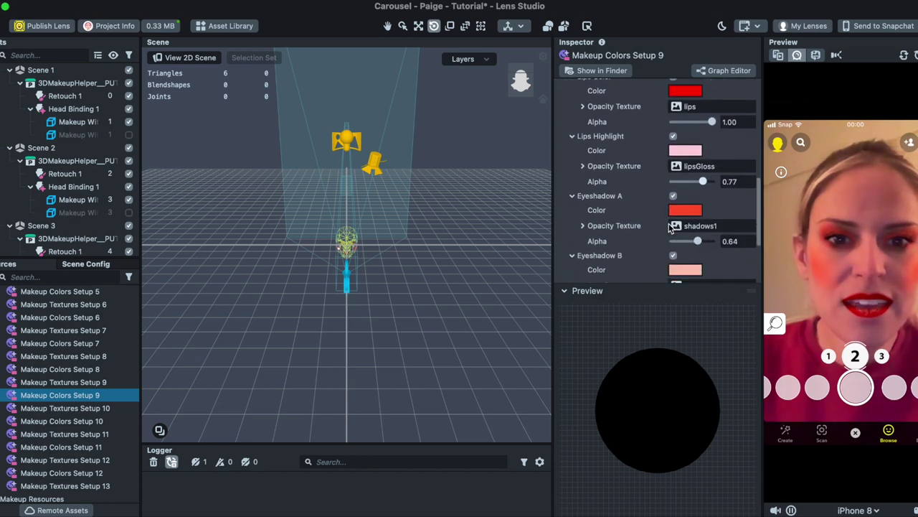
click(685, 209)
click(258, 193)
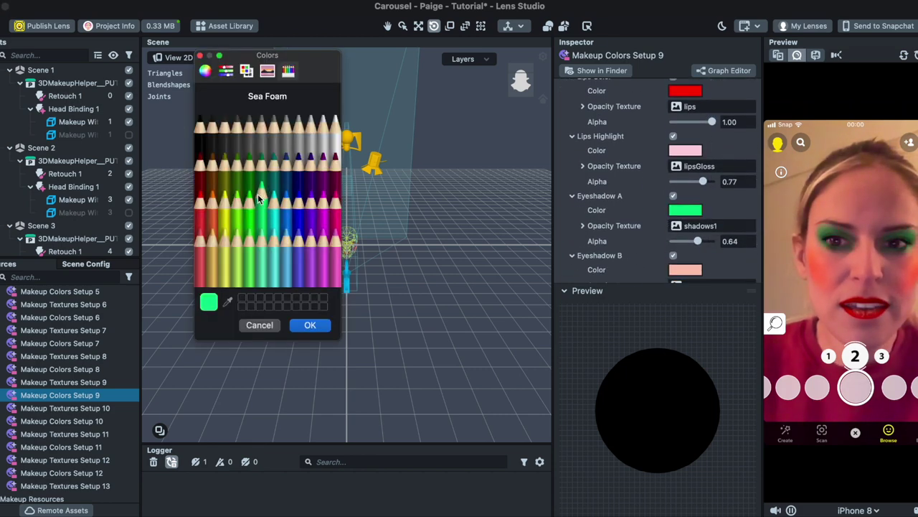
click(262, 176)
click(310, 325)
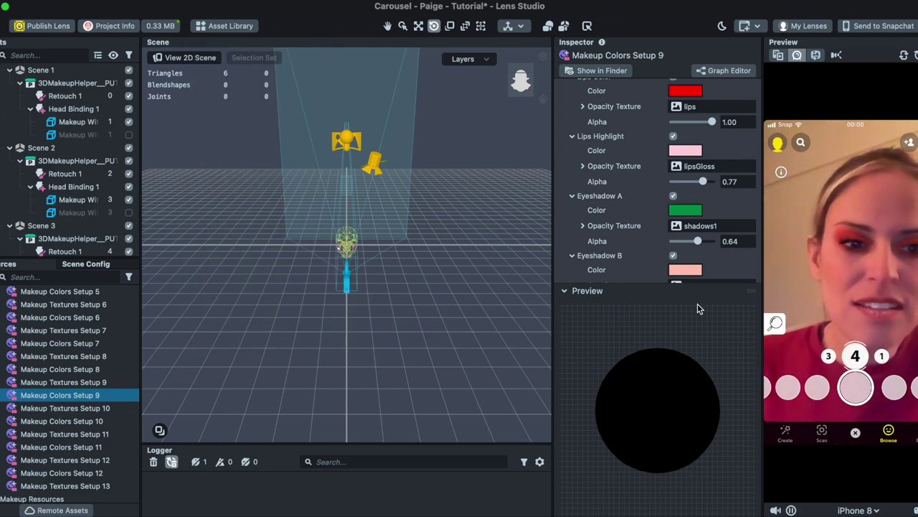
scroll(79, 222, down, 10)
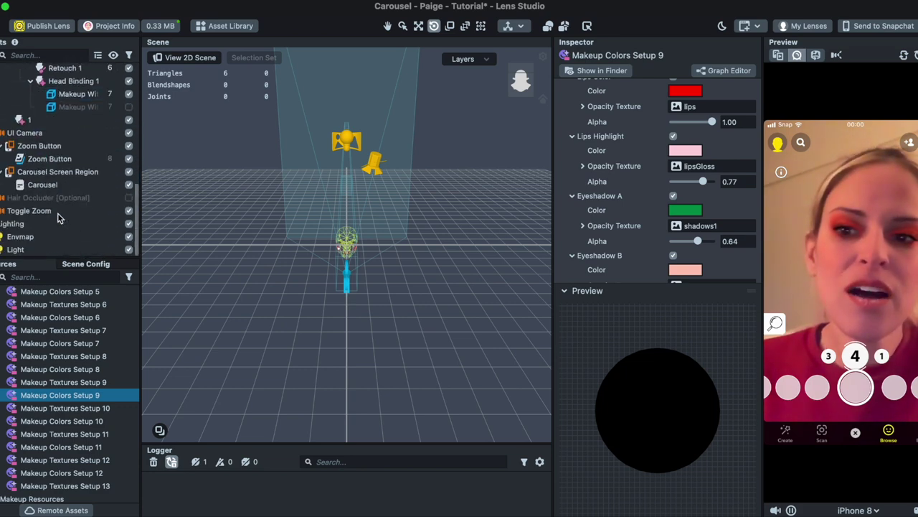
Add a fifth icon slot to the Carousel's Icons and set Value 4 to the '5' texture.
click(43, 185)
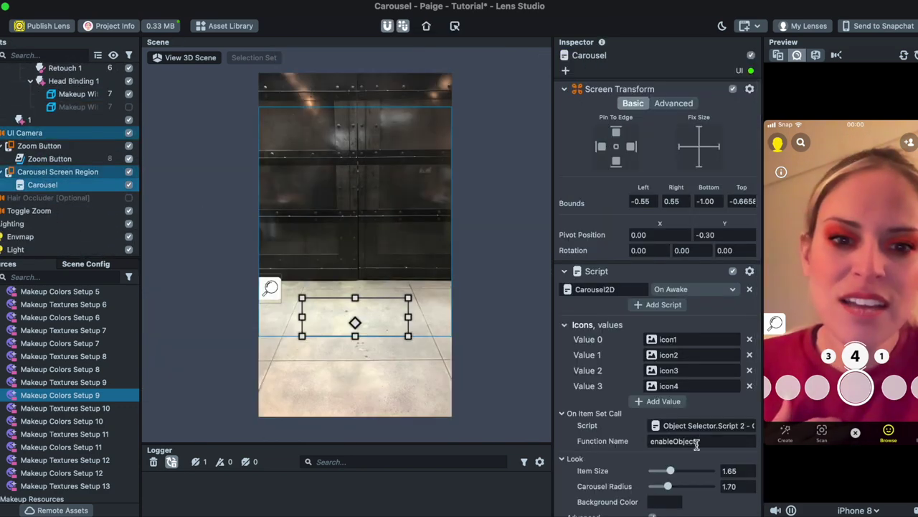
click(671, 406)
click(672, 405)
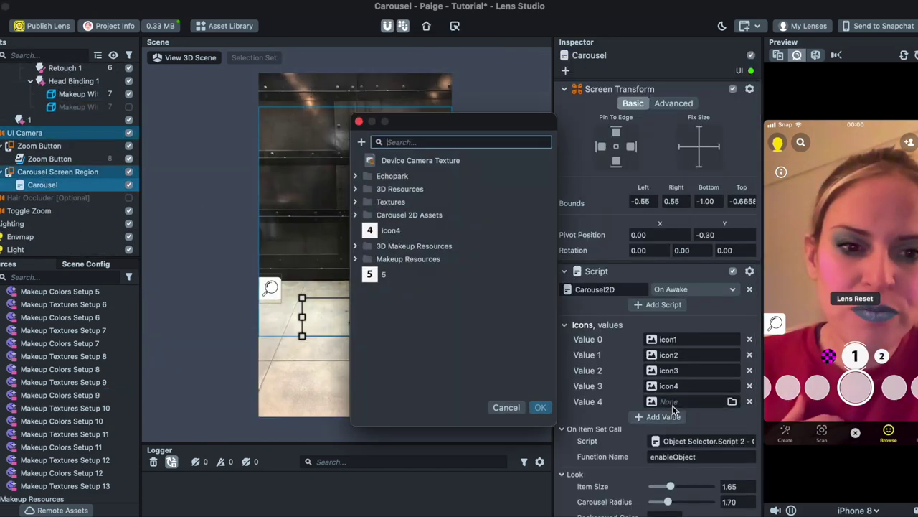
click(390, 275)
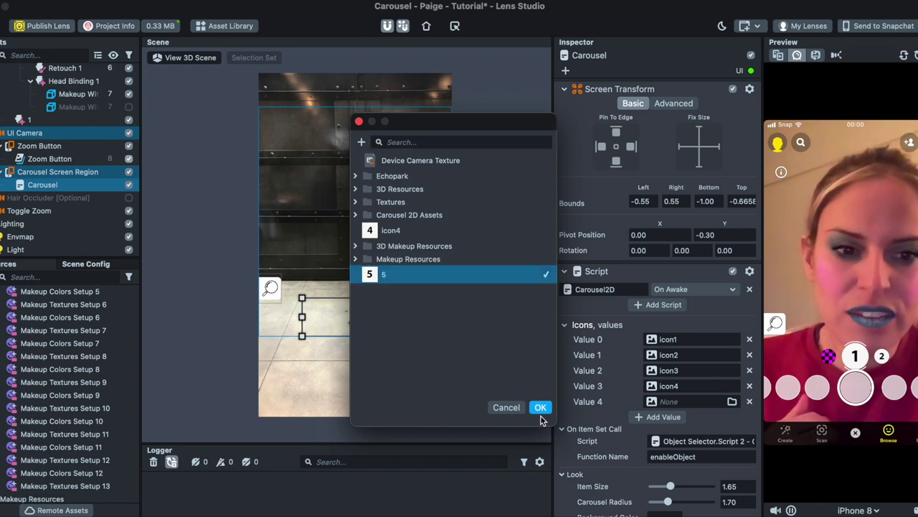
click(540, 407)
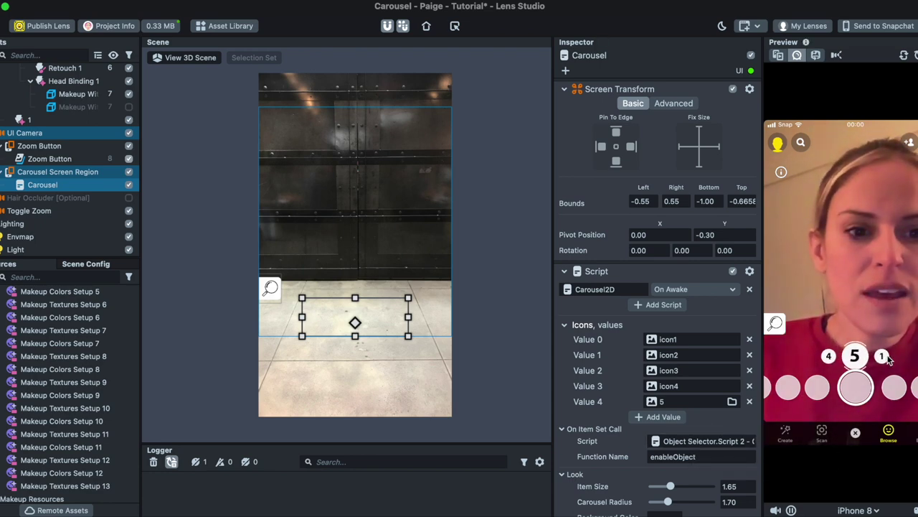
scroll(72, 145, up, 10)
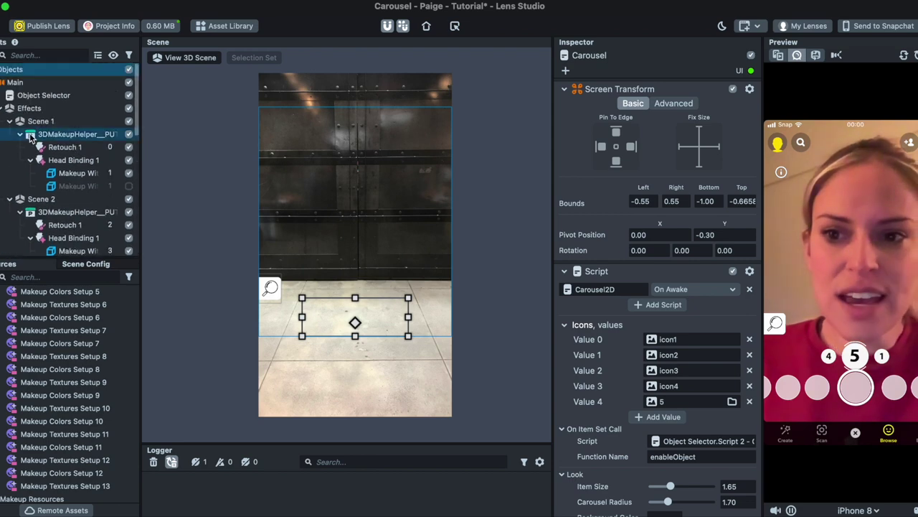
Add an empty fifth scene slot to the Object Selector and select the Effects group.
click(10, 121)
click(42, 97)
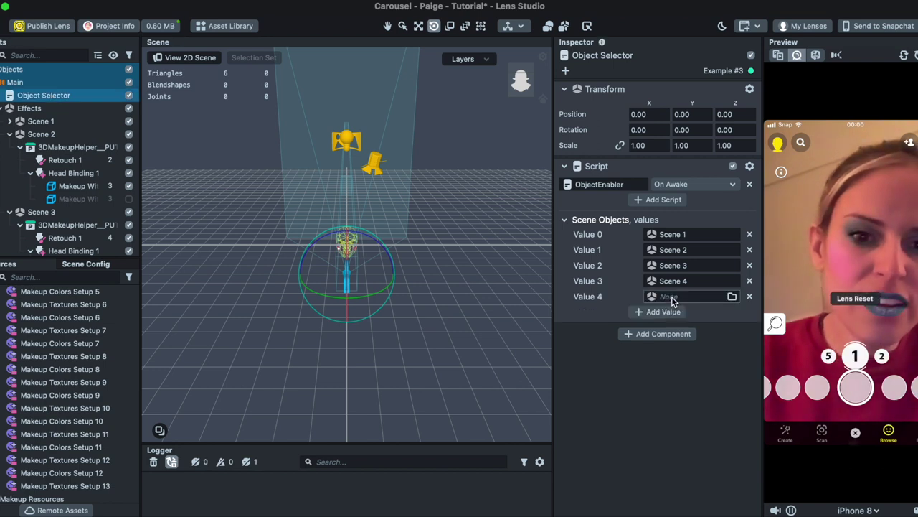
click(671, 296)
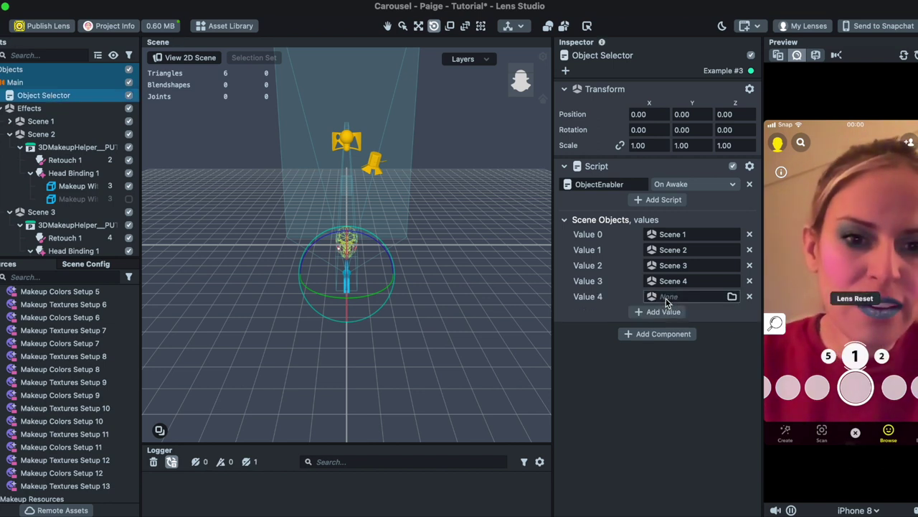
click(27, 109)
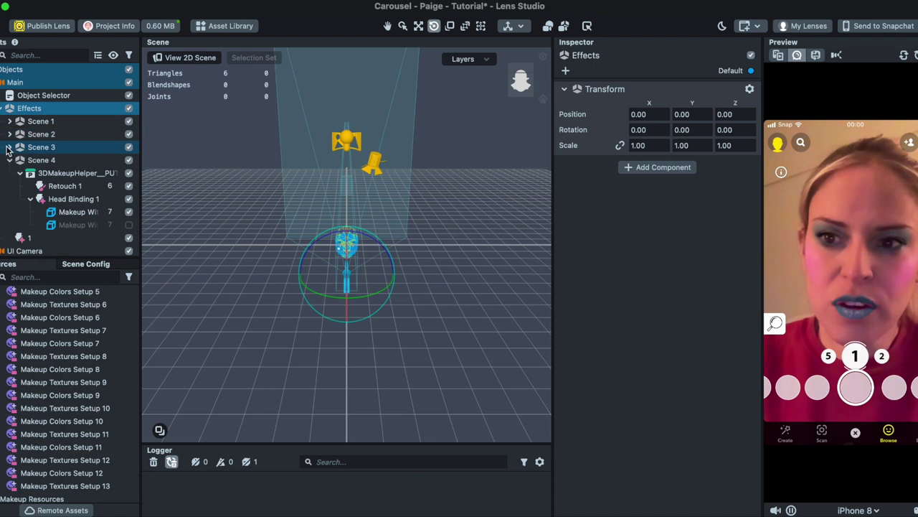
click(9, 160)
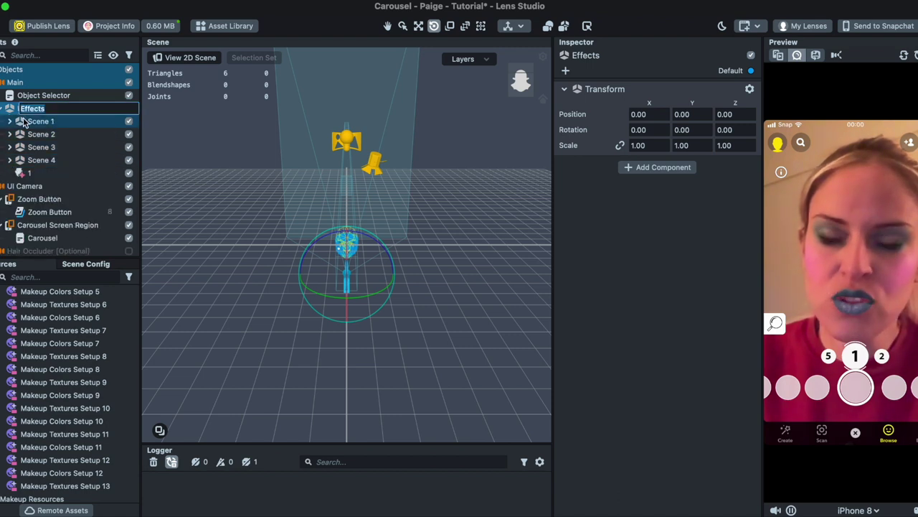
click(43, 134)
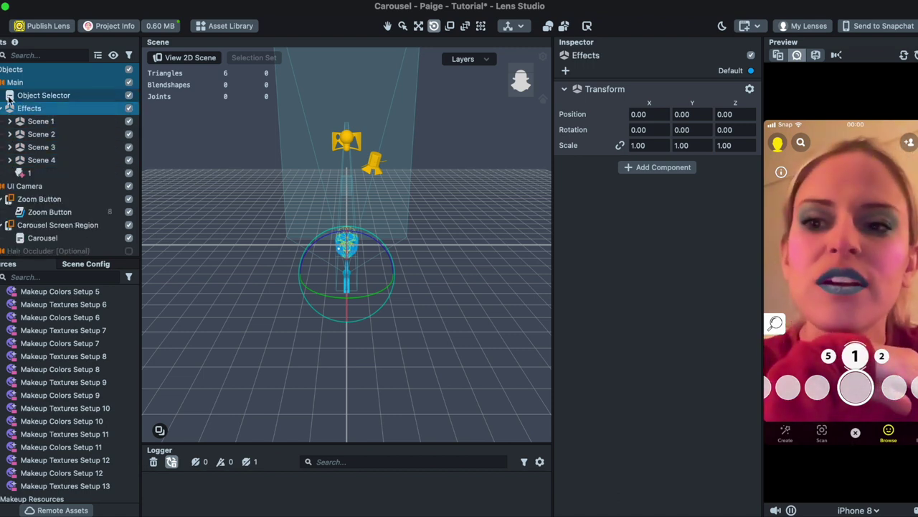
Add a new Scene Object inside the Effects group and name it Scene 5.
click(2, 42)
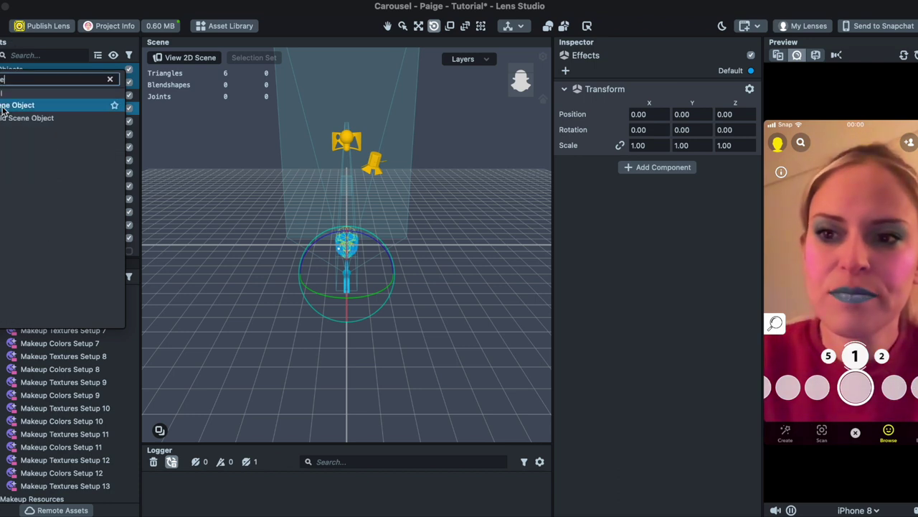
click(2, 106)
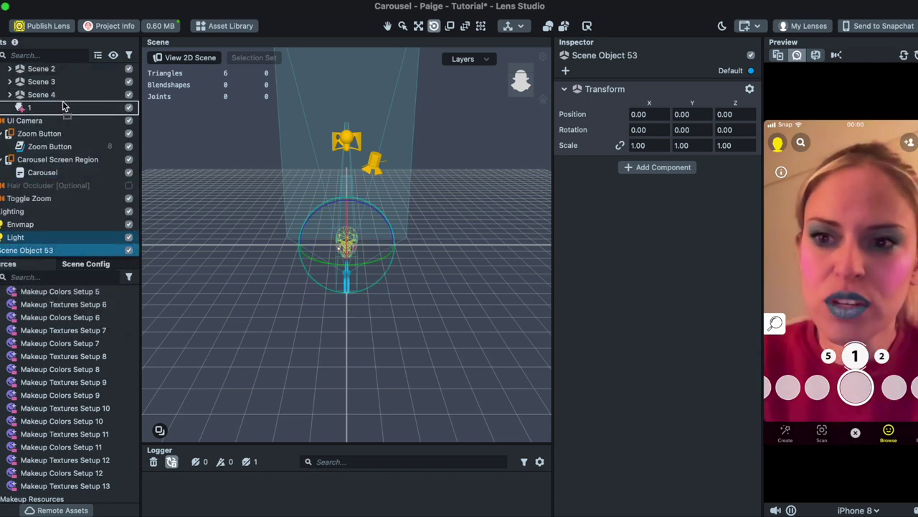
drag(62, 106, 59, 78)
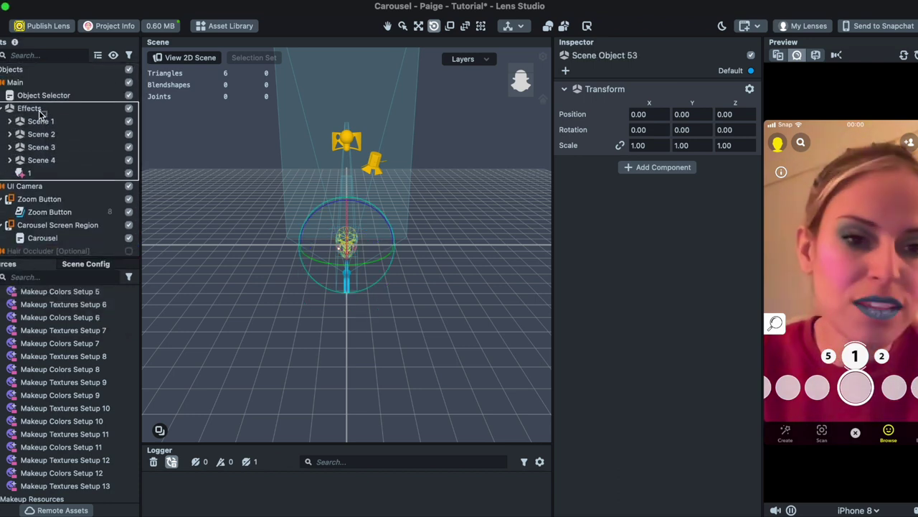
drag(34, 113, 34, 113)
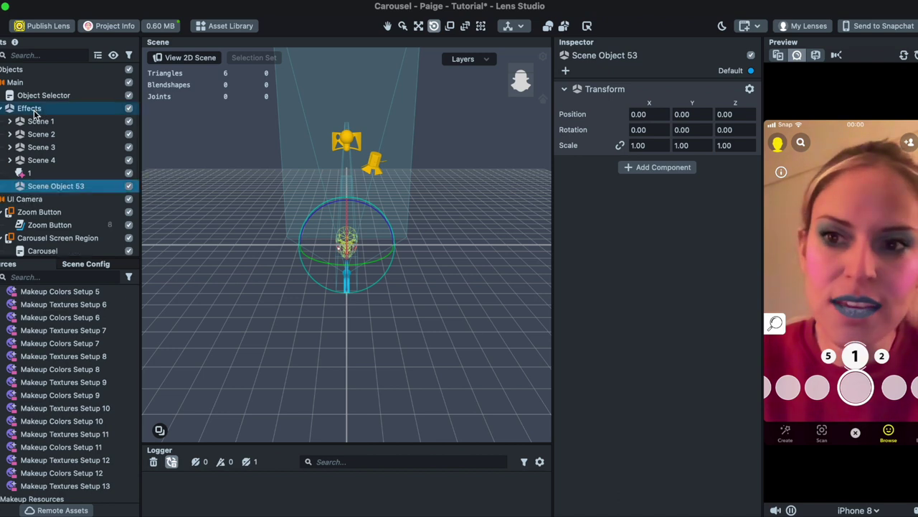
click(45, 160)
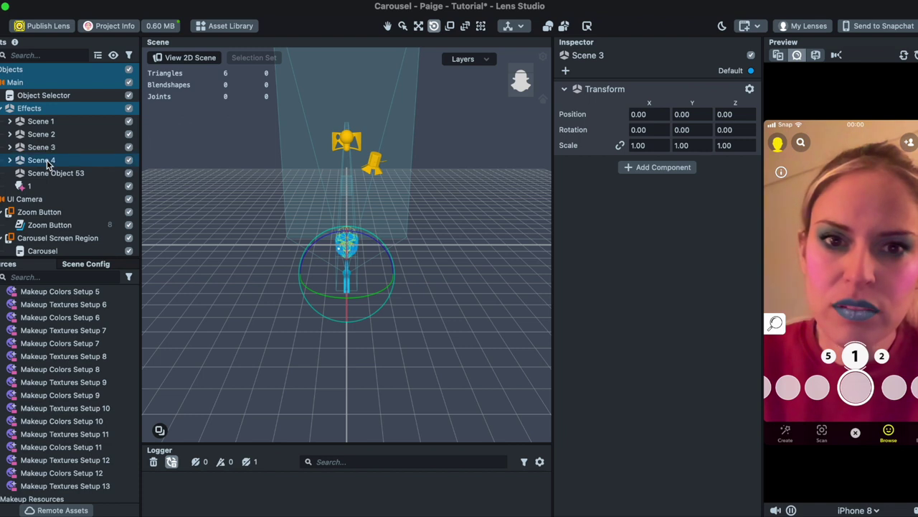
click(48, 173)
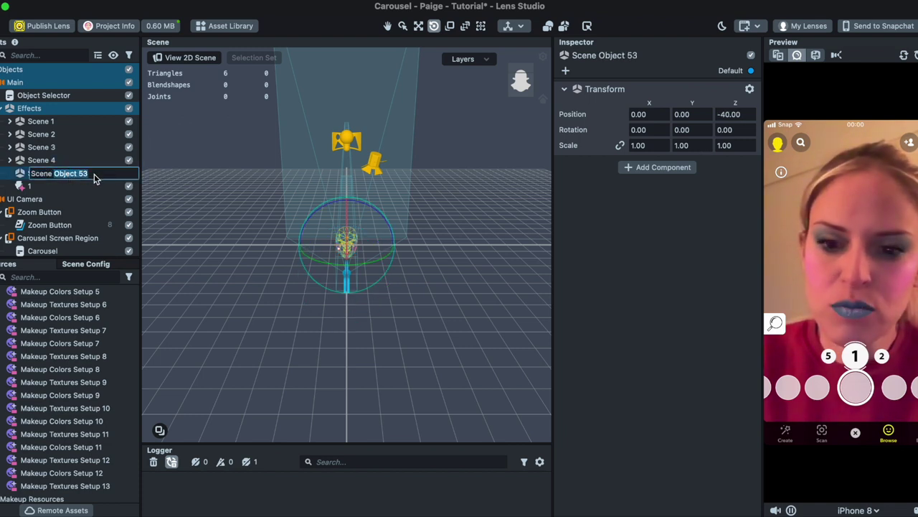
text(5)
key(Return)
click(36, 95)
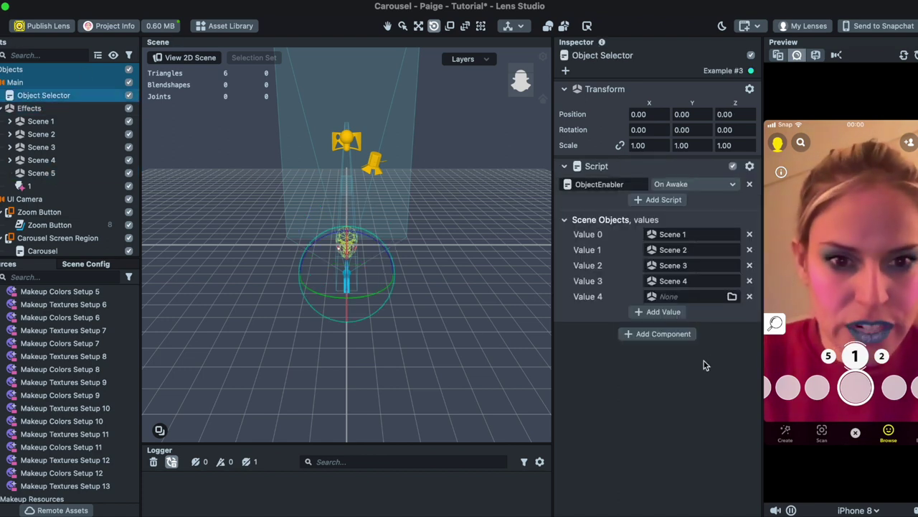
Assign Scene 5 to the Object Selector's Value 4 slot, found by searching 'sce'.
click(665, 296)
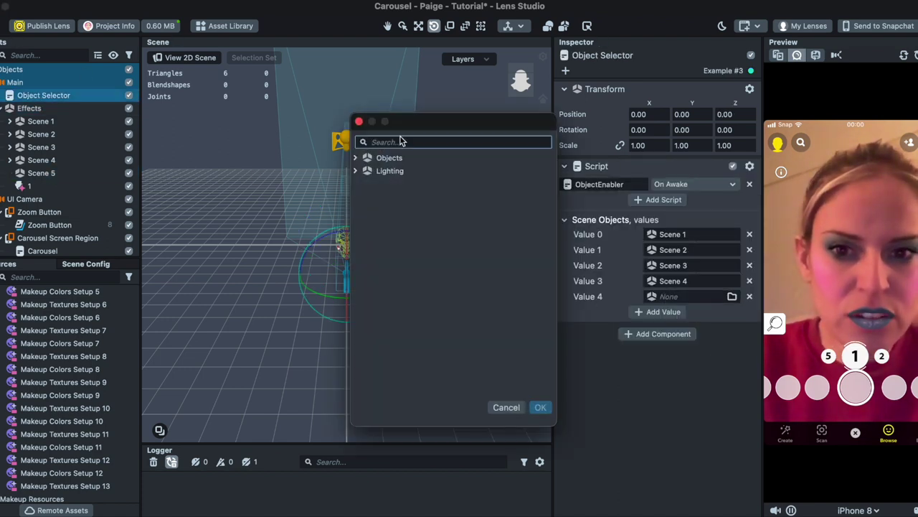
text(scene)
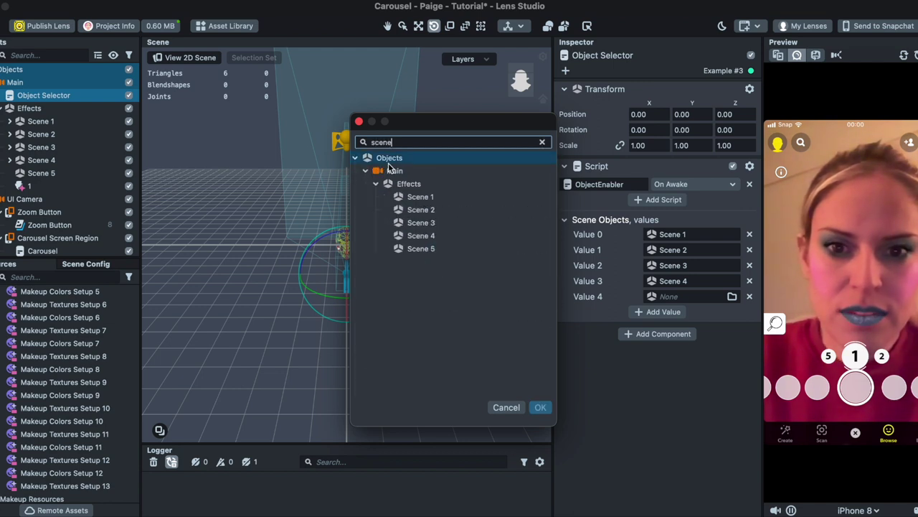
double_click(429, 248)
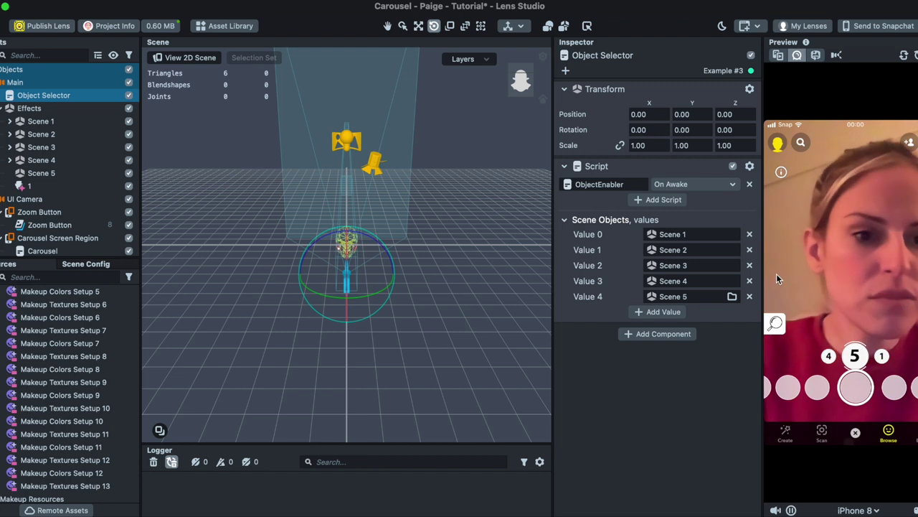
click(56, 174)
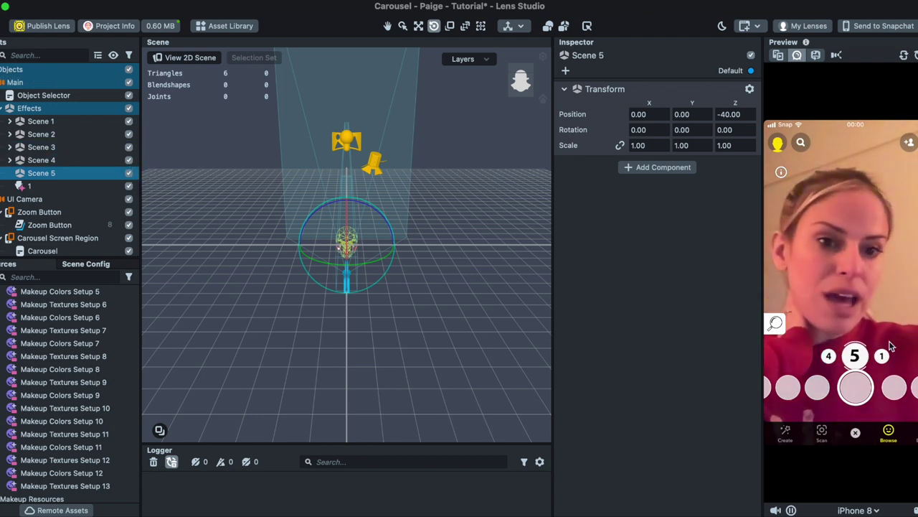
Cycle the preview carousel through options 4, 3, 2 and 1, expand Scene 1, then return to option 2.
click(831, 358)
click(830, 357)
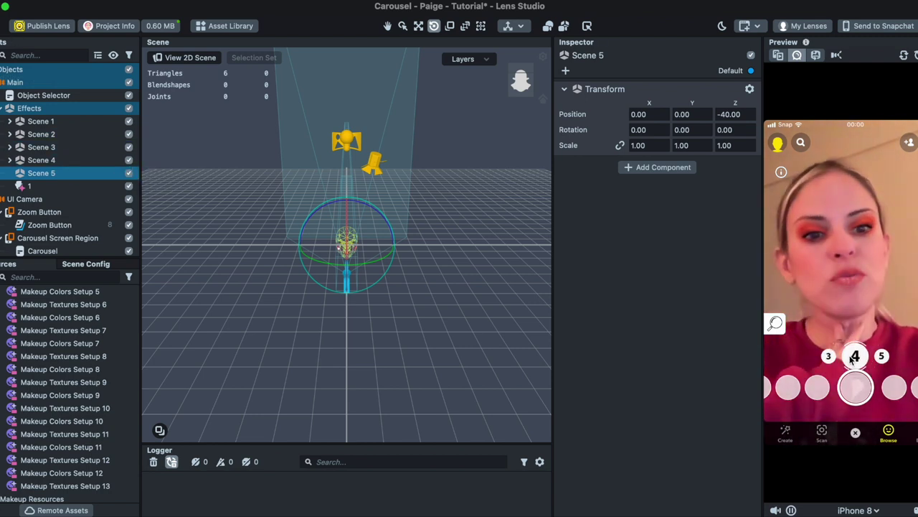
click(832, 356)
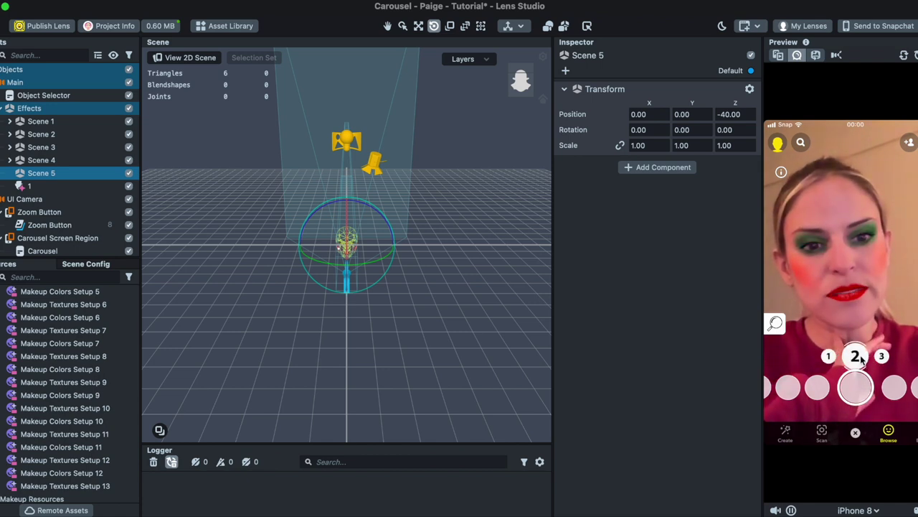
click(829, 358)
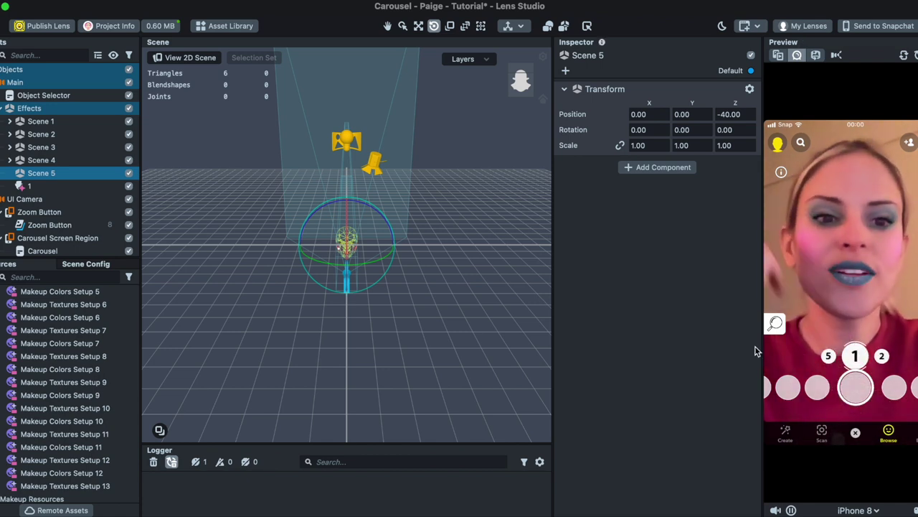
scroll(75, 225, down, 3)
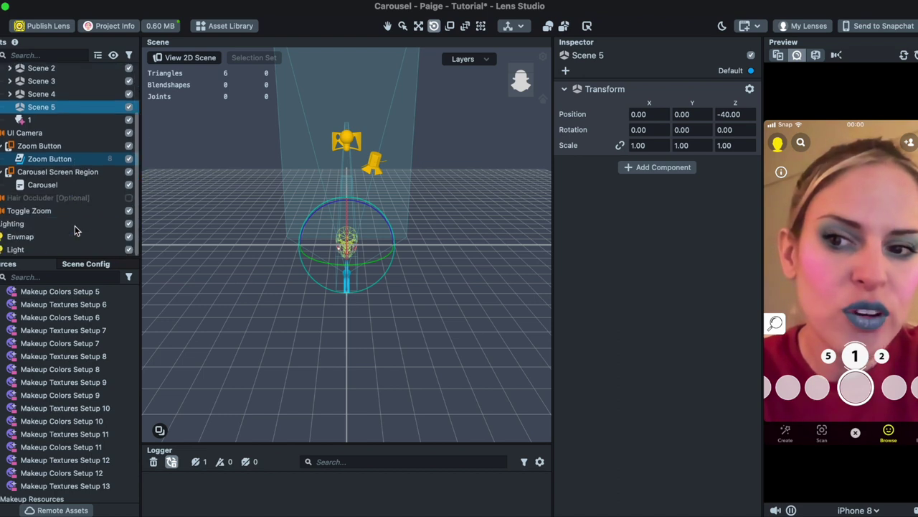
scroll(74, 225, up, 3)
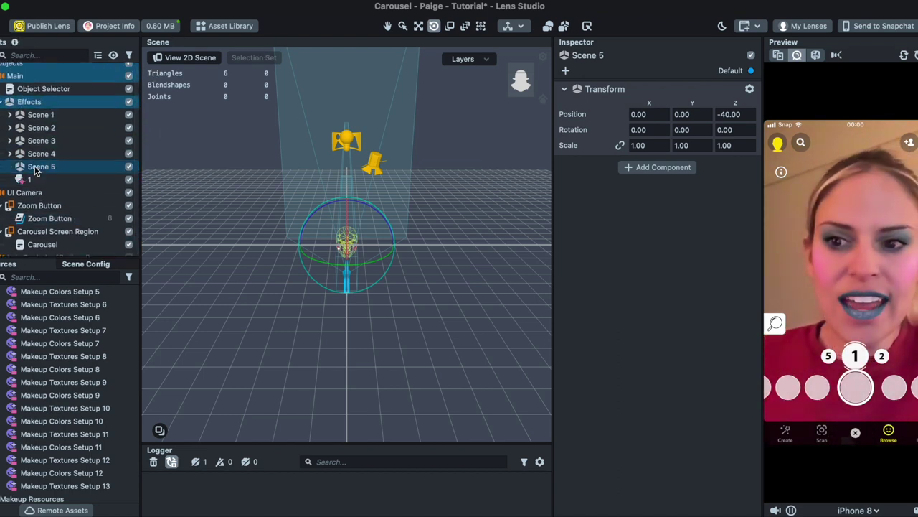
click(9, 115)
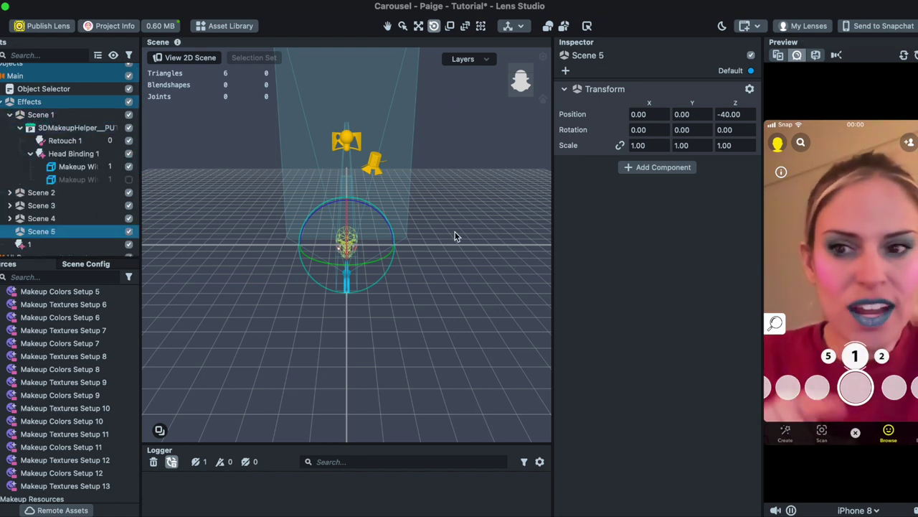
click(882, 356)
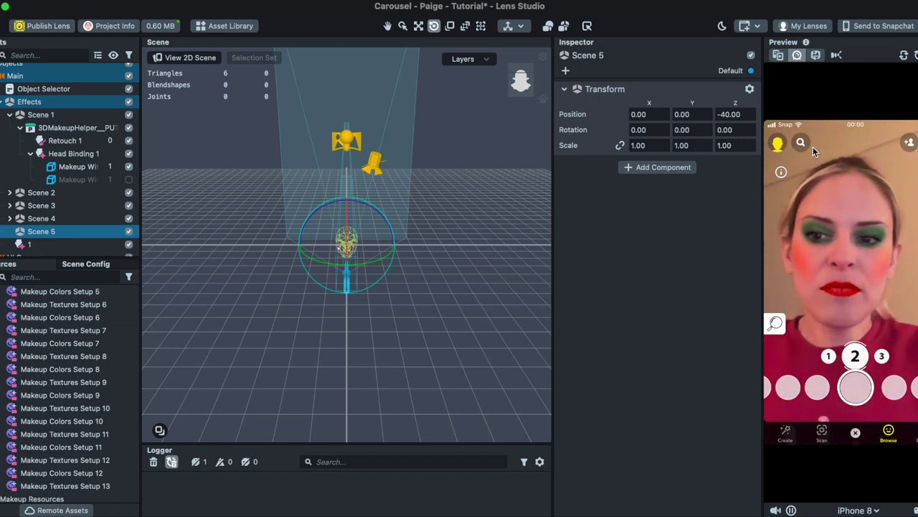
Relink the Carousel's fifth icon texture '5' to the 5.png file located via Finder.
scroll(67, 352, down, 5)
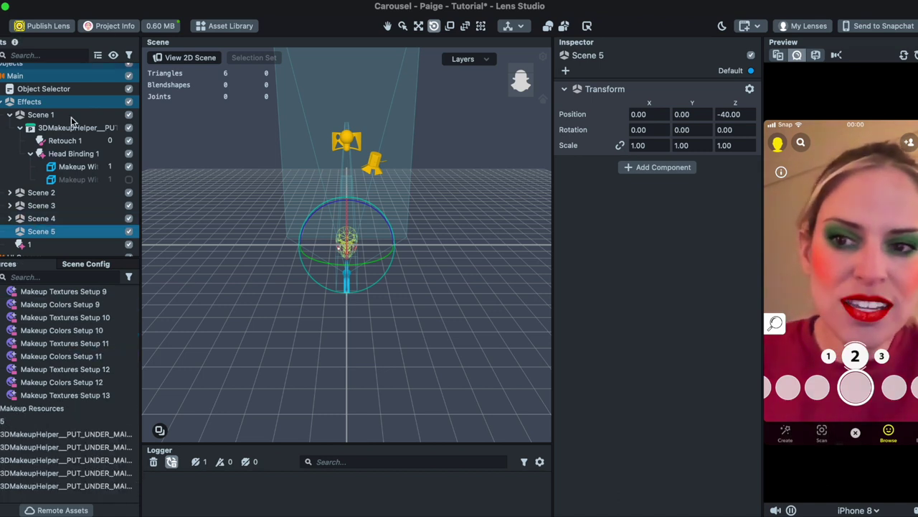
scroll(91, 169, down, 4)
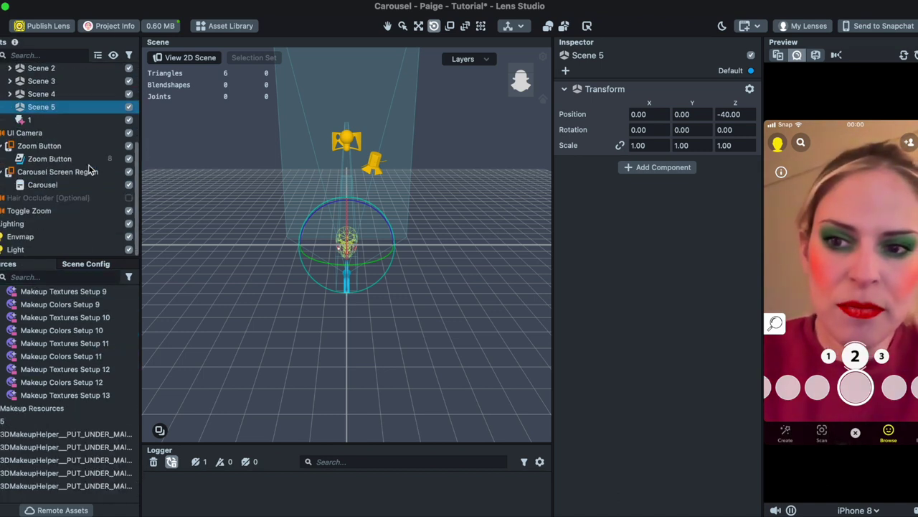
click(51, 185)
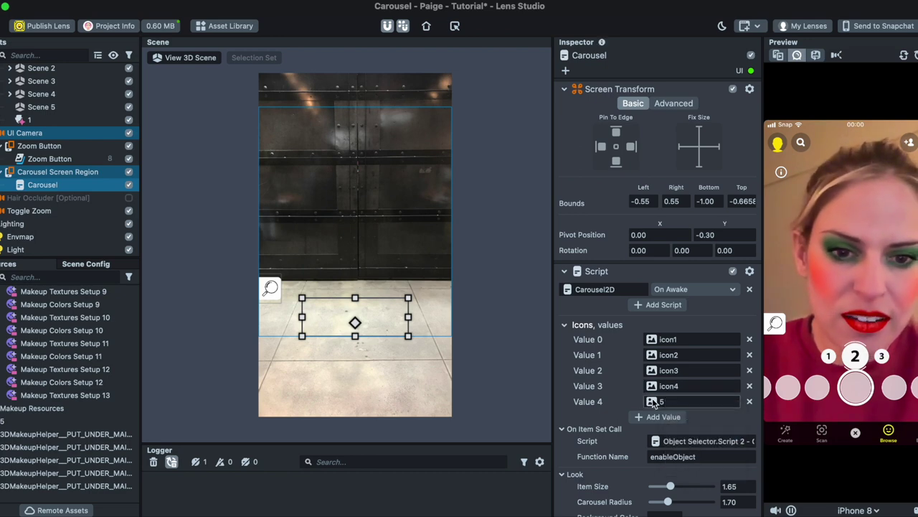
click(680, 434)
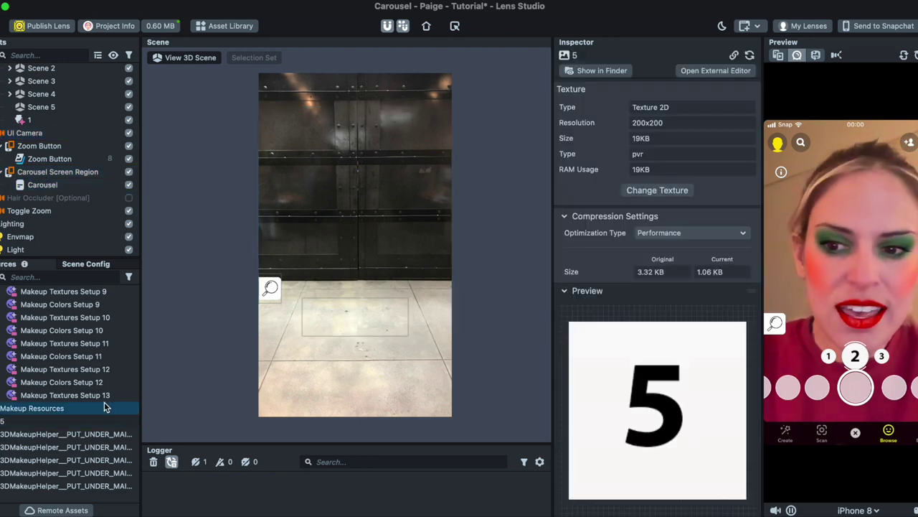
right_click(3, 422)
right_click(7, 422)
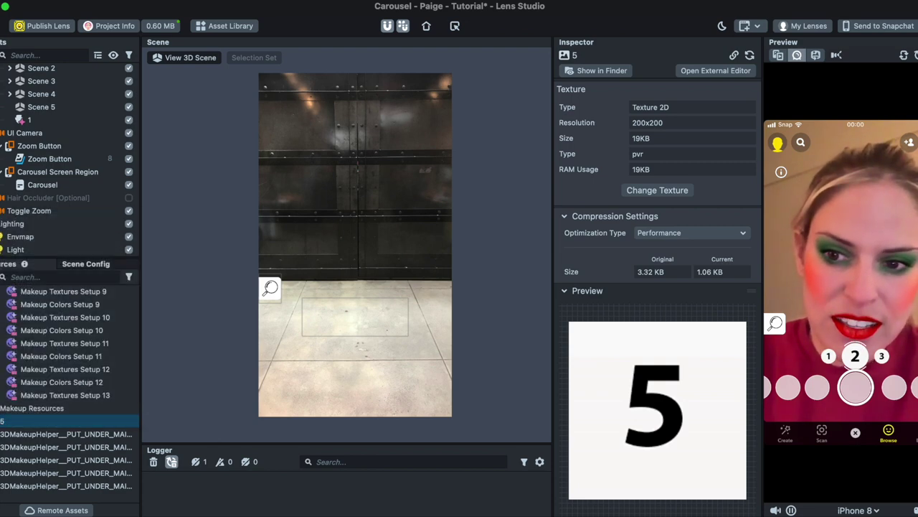
right_click(7, 422)
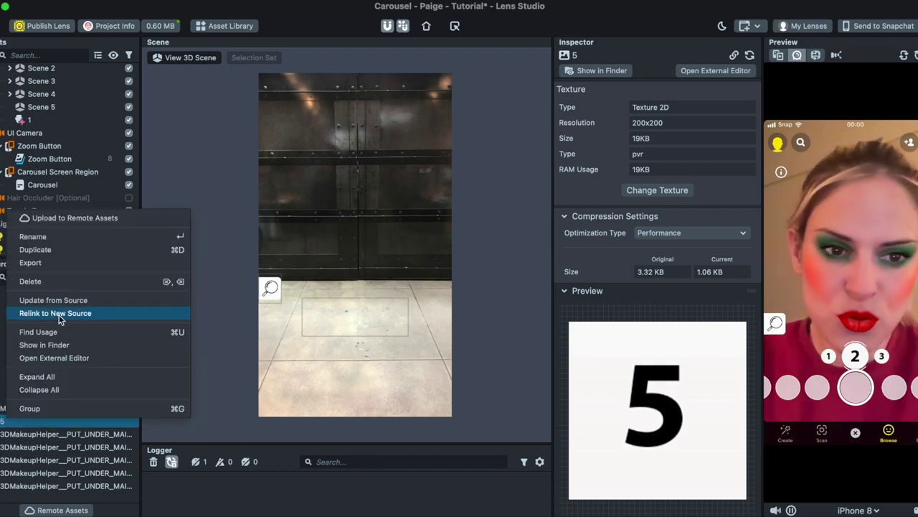
click(52, 344)
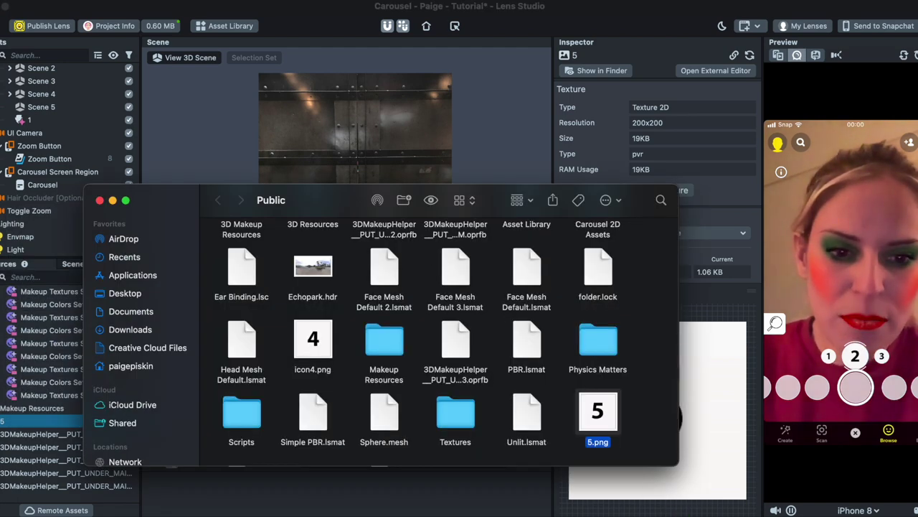
drag(597, 410, 727, 421)
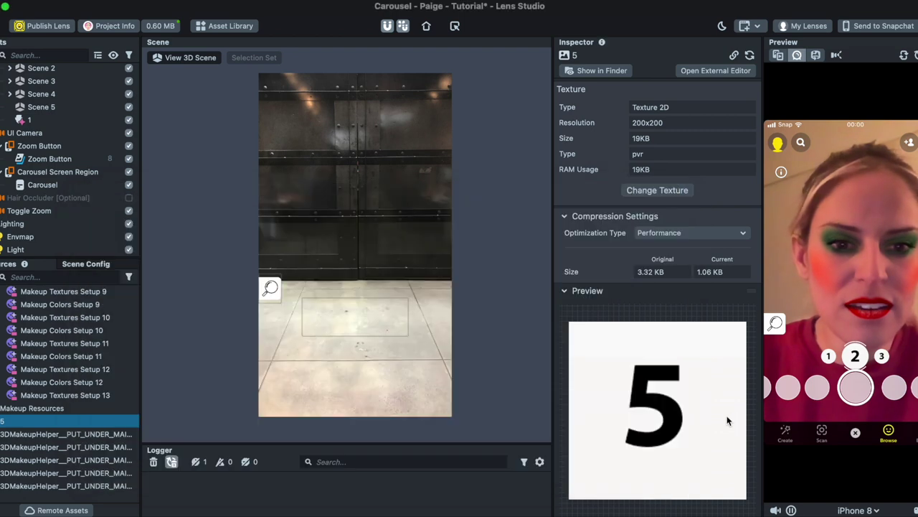